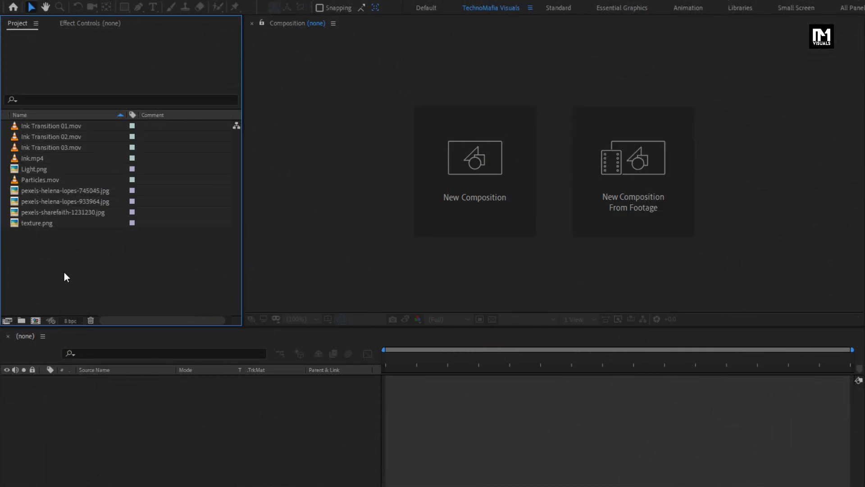
Preview the imported ink transition clips, Light.png and the three group photos in the project.
click(53, 128)
click(53, 136)
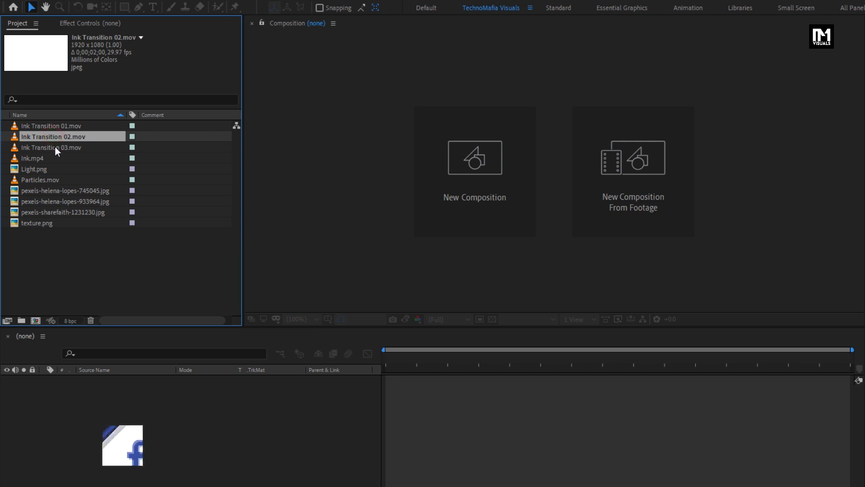
click(55, 147)
click(53, 165)
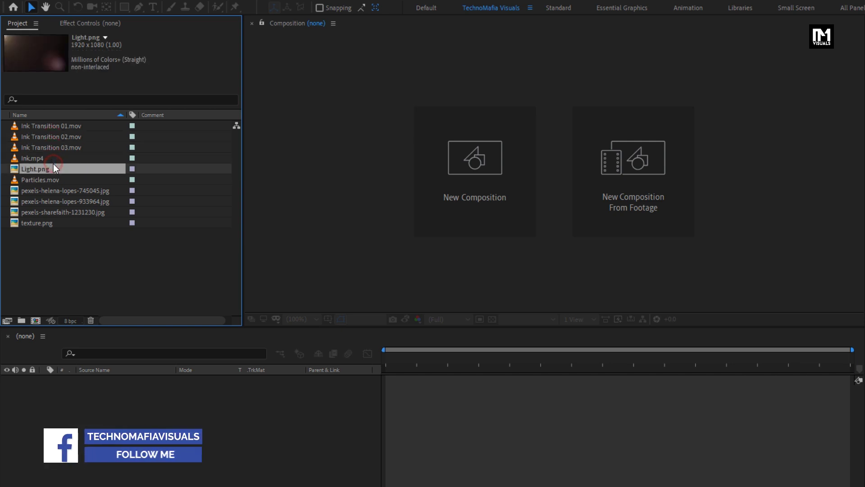
click(55, 191)
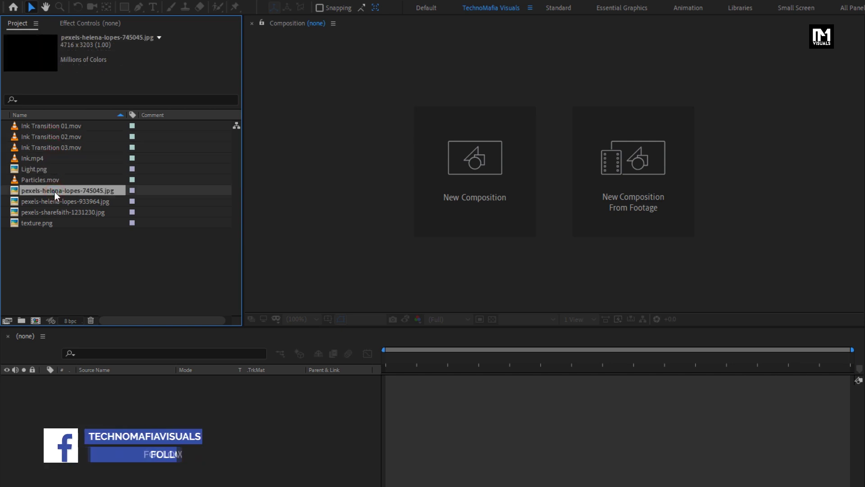
click(55, 204)
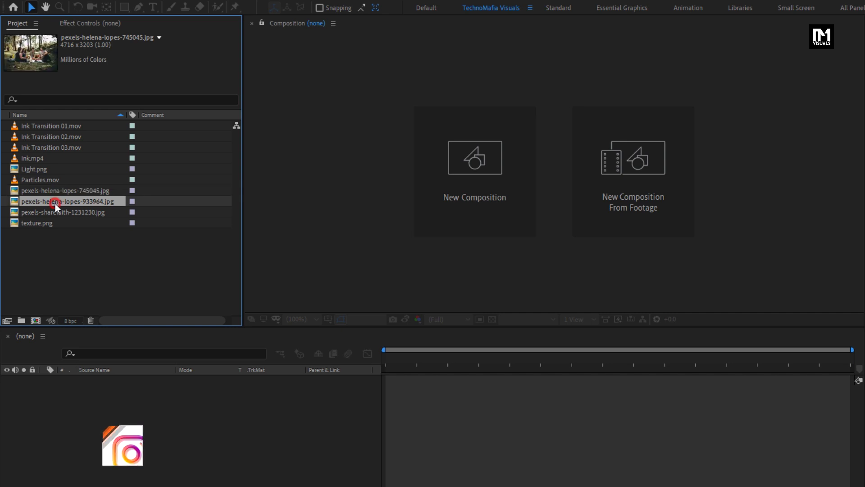
click(55, 211)
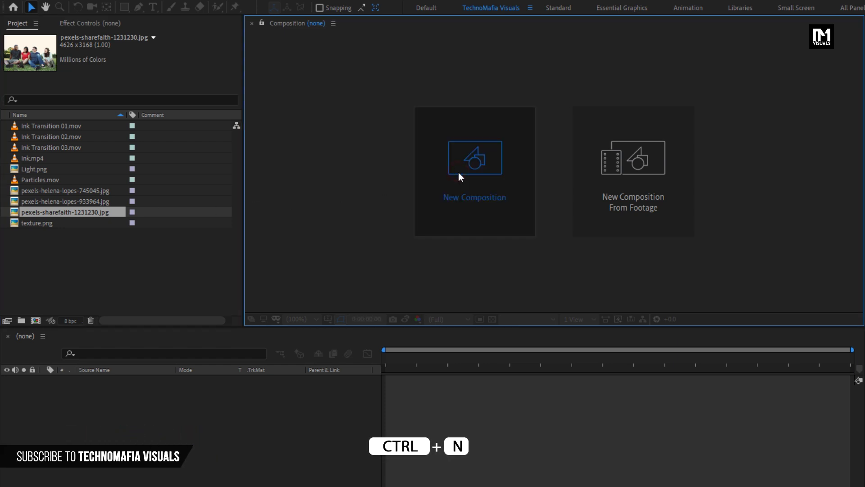
Create a 1920 x 1080 composition named Slide_1 at 30 fps with a duration of 5 seconds.
key(ctrl+n)
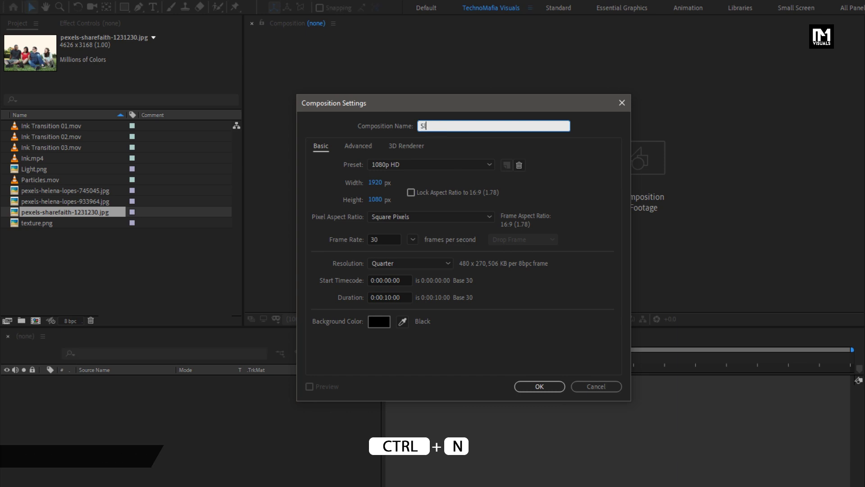
text(Slide_1)
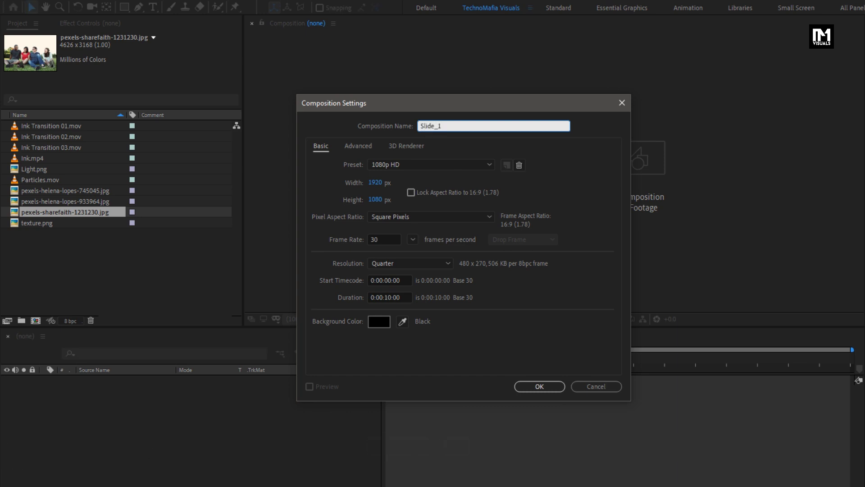
double_click(388, 297)
key(BackSpace)
text(05)
click(531, 385)
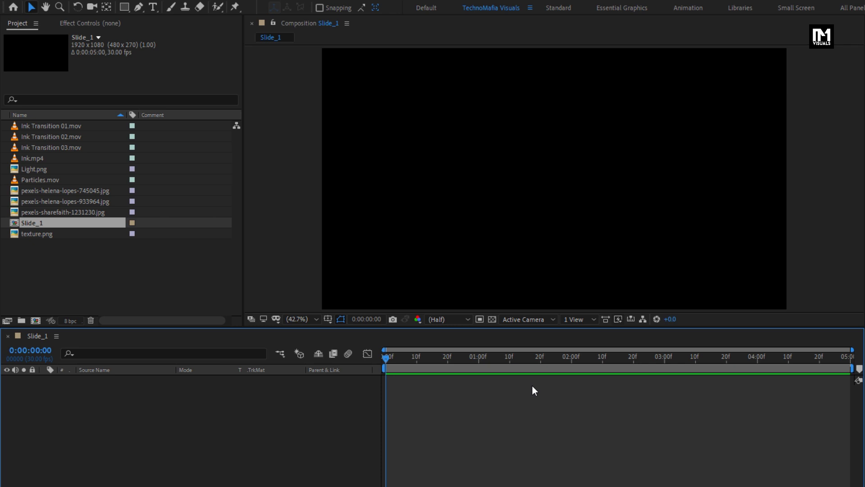
Add a black solid named BG at 1920 x 1080 to the Slide_1 composition.
right_click(110, 396)
mouse_move(269, 404)
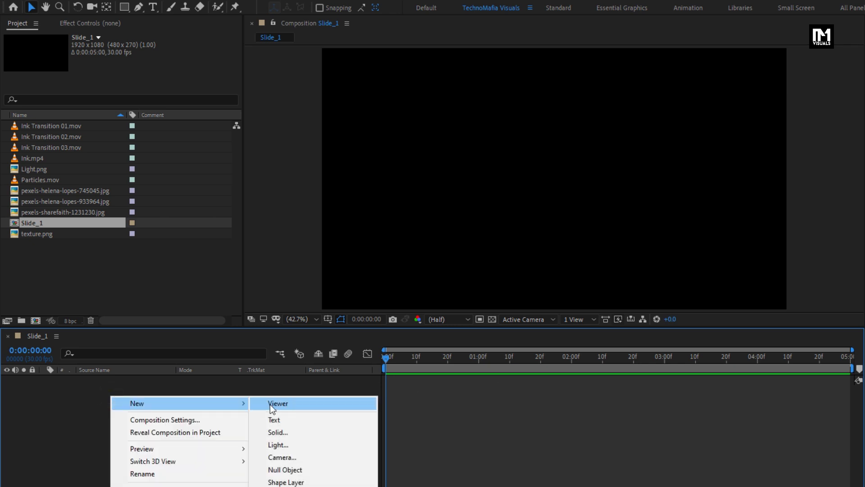
click(287, 432)
text(BG)
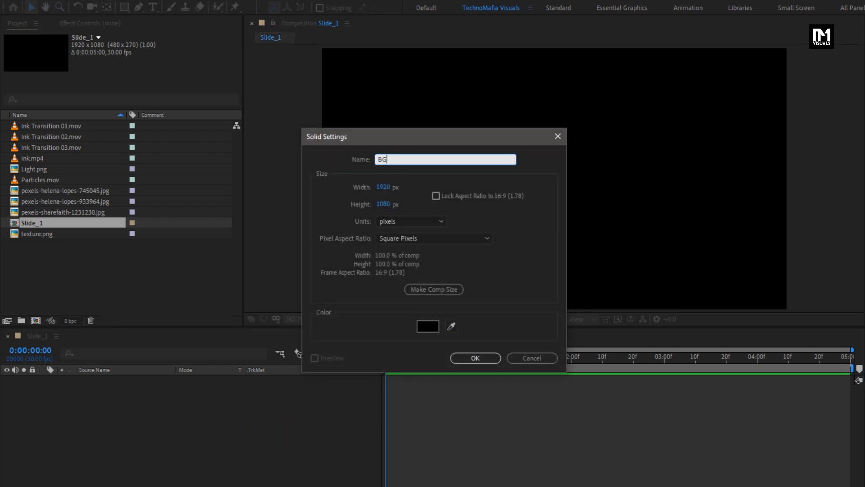
click(457, 360)
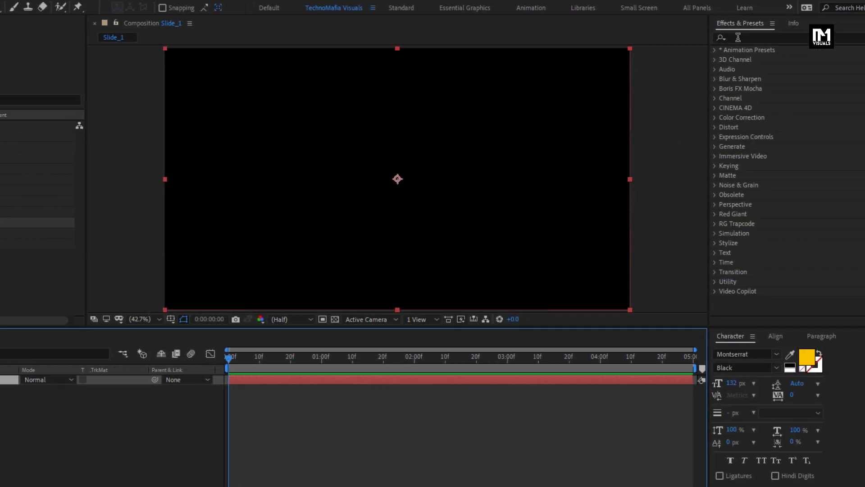
Apply the Fill effect to the BG solid and set its colour to dark blue.
click(739, 36)
text(fill)
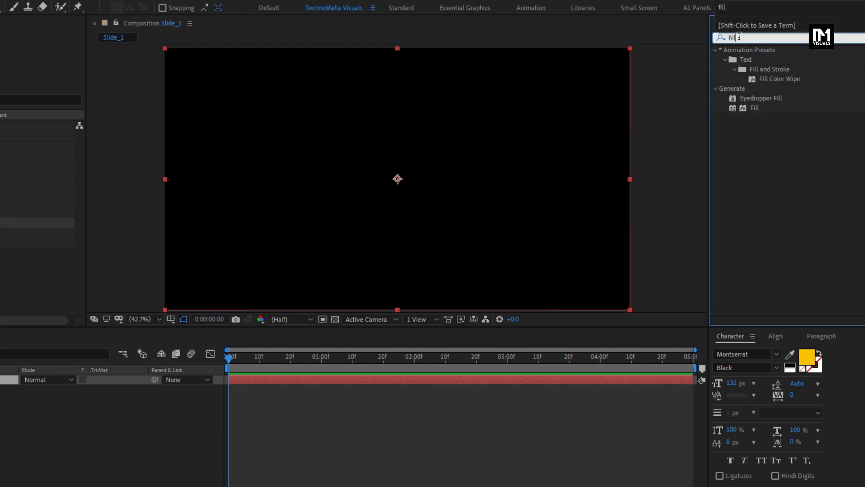
drag(754, 110, 406, 167)
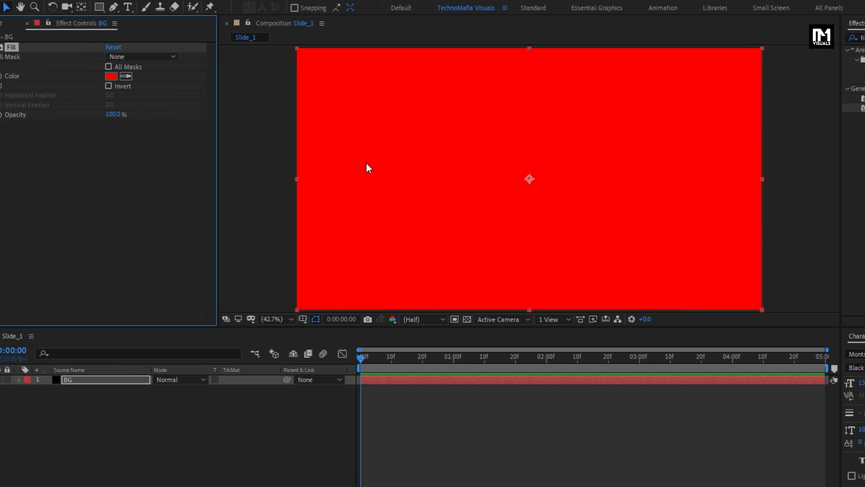
click(136, 76)
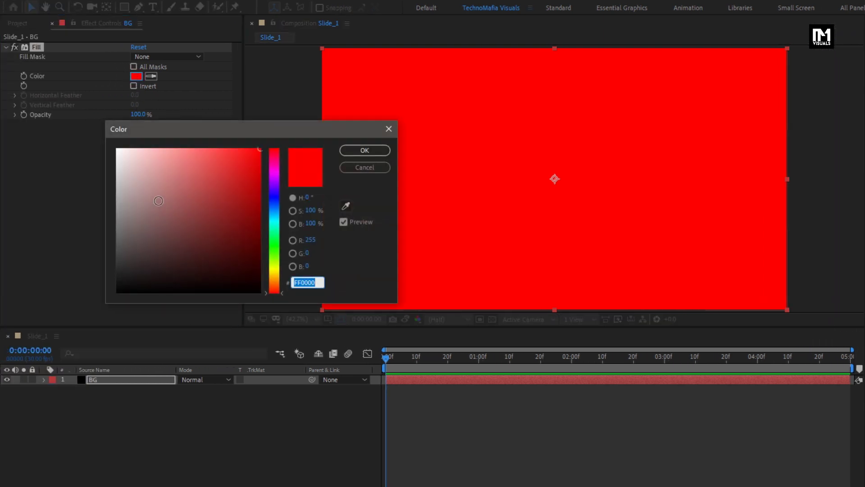
click(158, 200)
drag(272, 176, 264, 238)
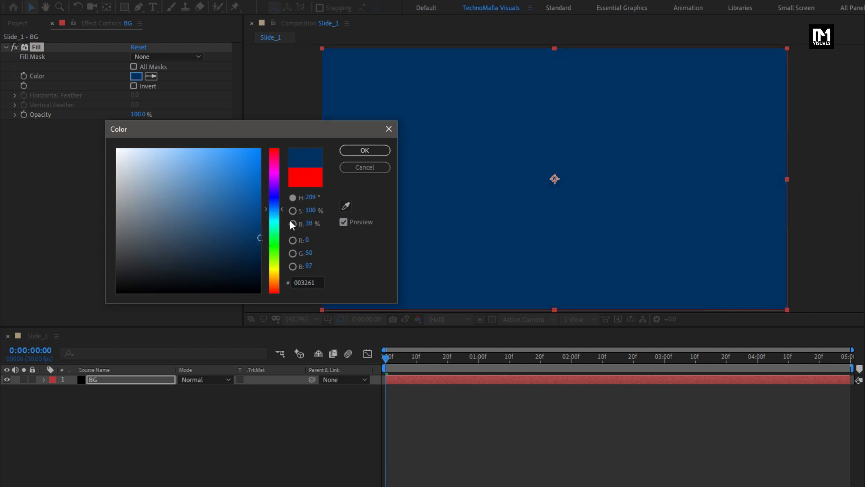
click(351, 150)
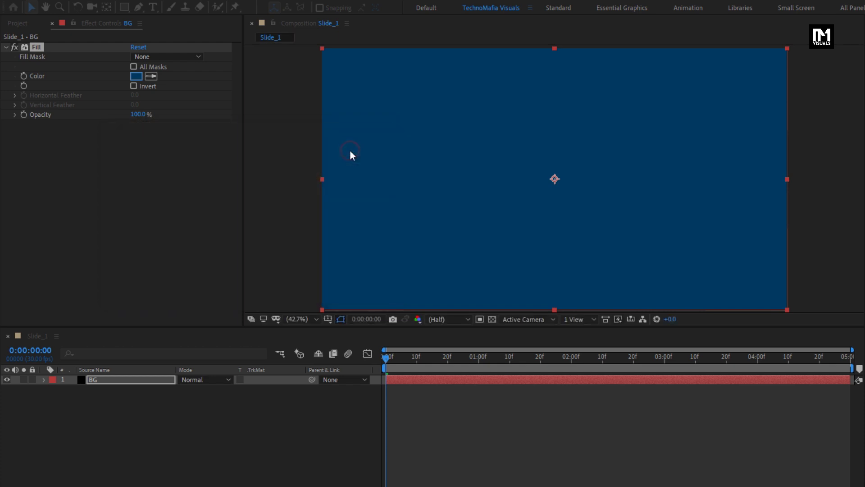
Place the picnic photo ending in 745045.jpg above the BG layer and scale it down to 41%.
click(18, 23)
click(58, 190)
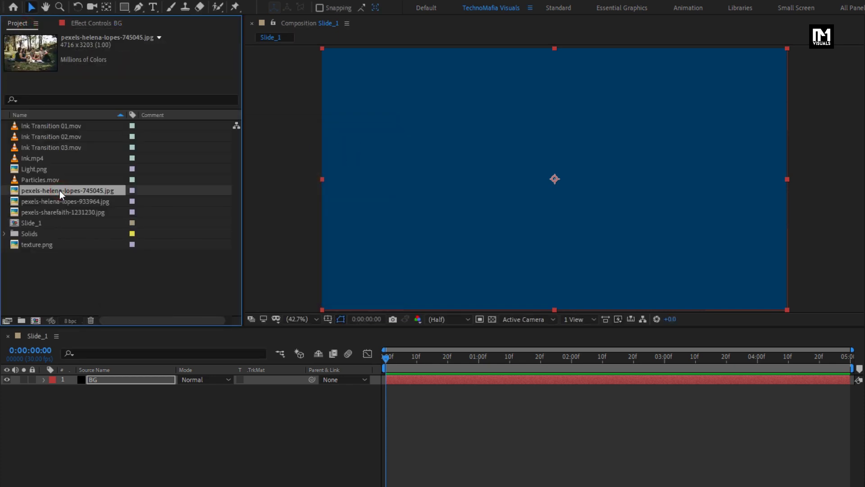
drag(74, 190, 121, 376)
key(s)
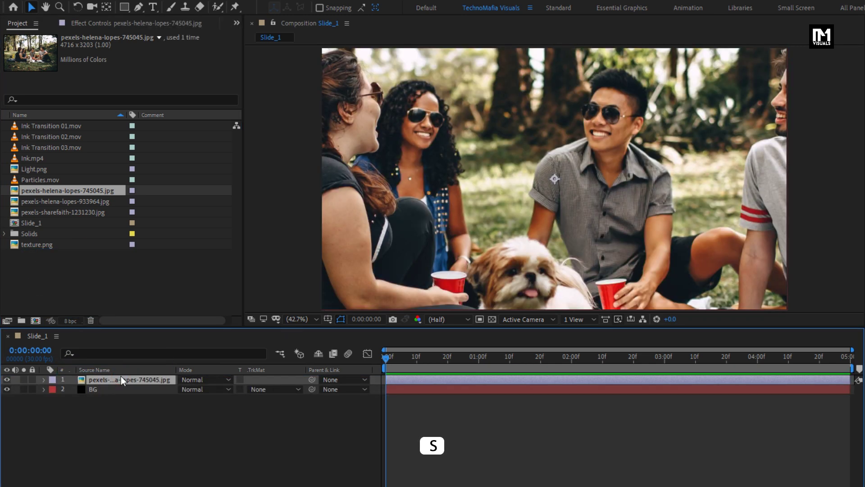
drag(205, 389, 191, 396)
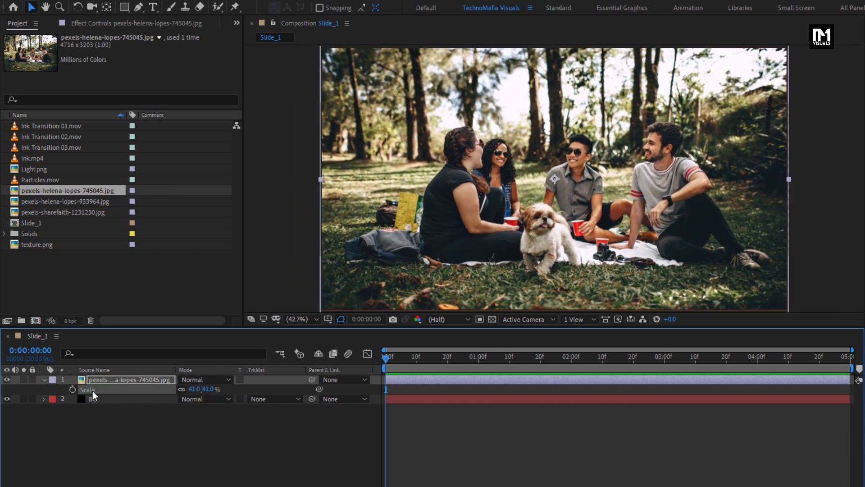
click(42, 380)
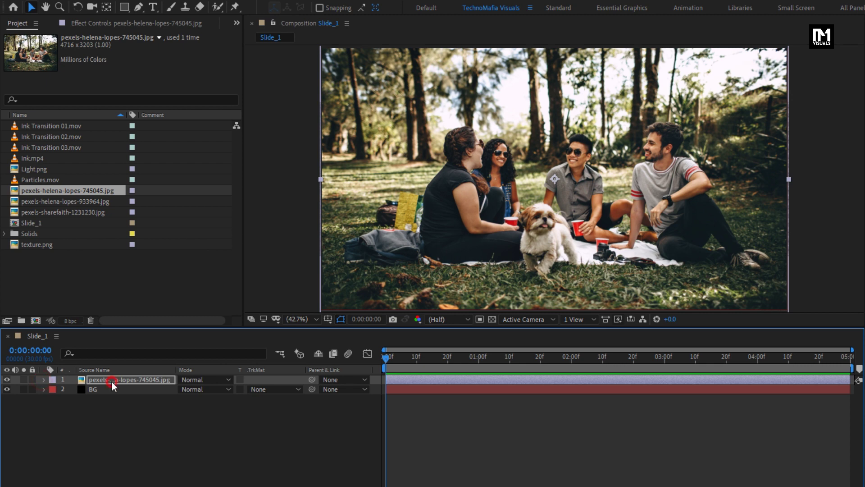
Pre-compose the picnic photo layer as Media_1, moving all attributes into the new composition.
right_click(112, 381)
click(131, 332)
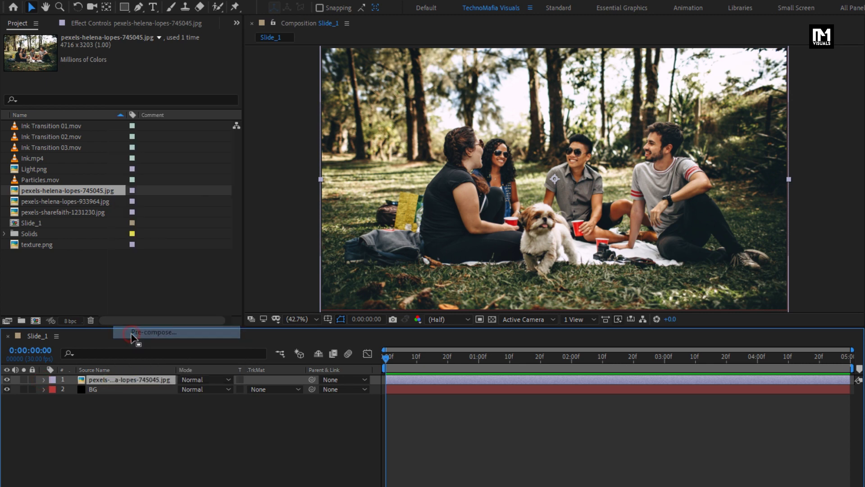
text(Media_1)
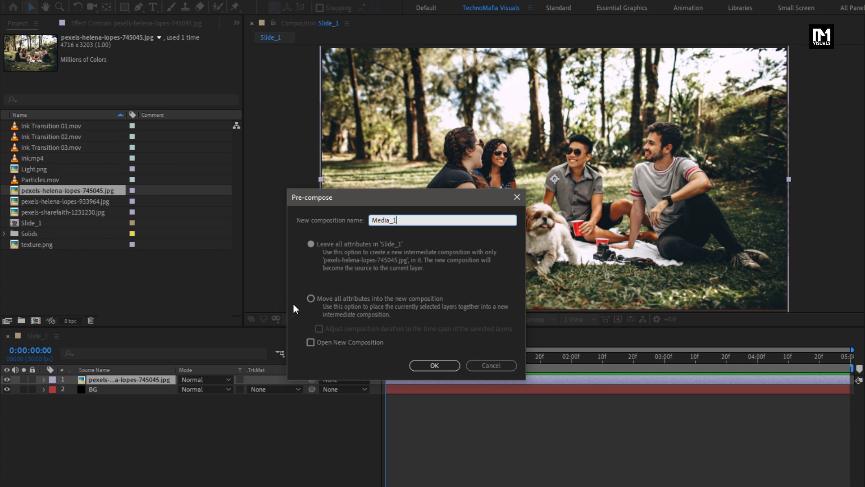
click(317, 299)
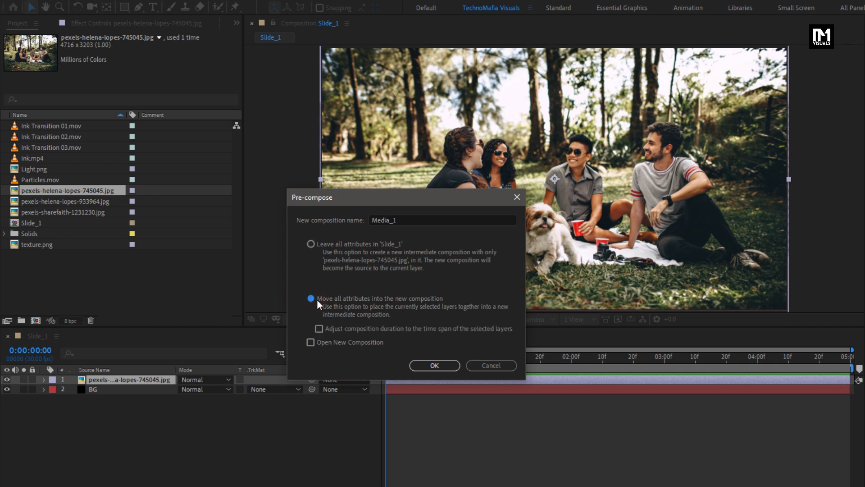
click(425, 363)
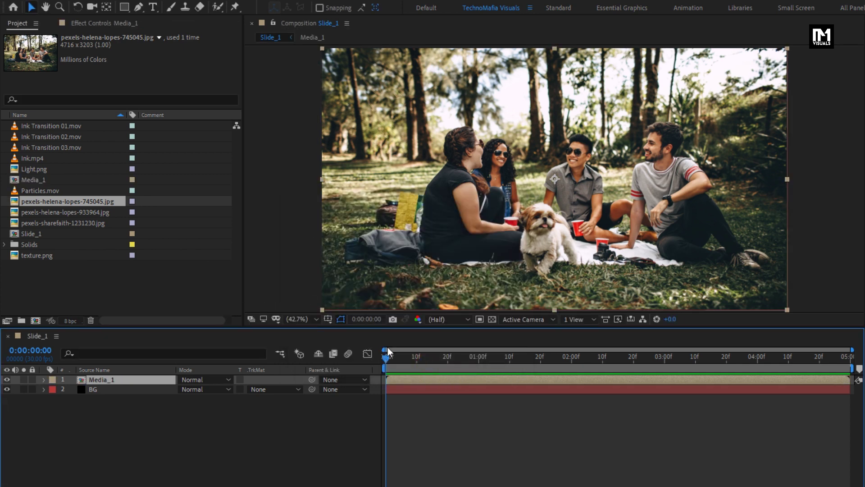
Place Ink.mp4 above the Media_1 layer and move the current time to 0:00:01:28.
click(34, 160)
mouse_move(31, 160)
mouse_down()
mouse_move(135, 363)
mouse_move(135, 382)
mouse_up()
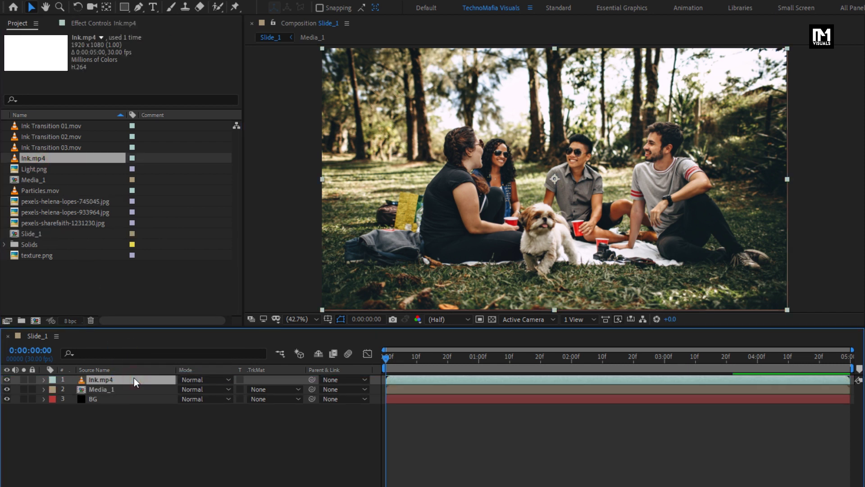
drag(441, 360, 566, 360)
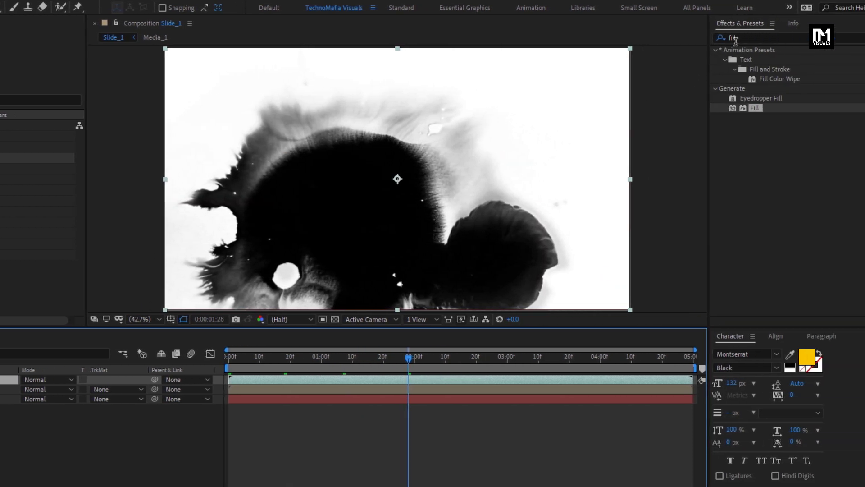
Apply Fast Box Blur to Ink.mp4 with blur radius 5, 1 iteration and Repeat Edge Pixels enabled.
click(719, 37)
text(fas)
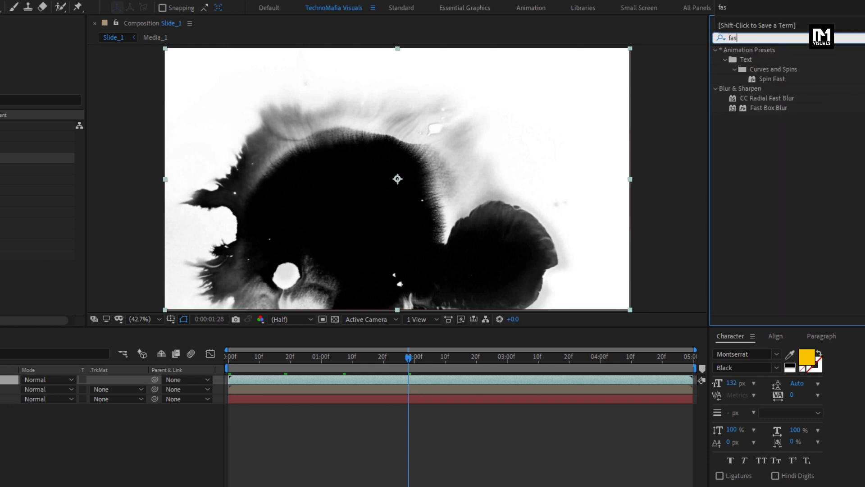
drag(771, 110, 439, 159)
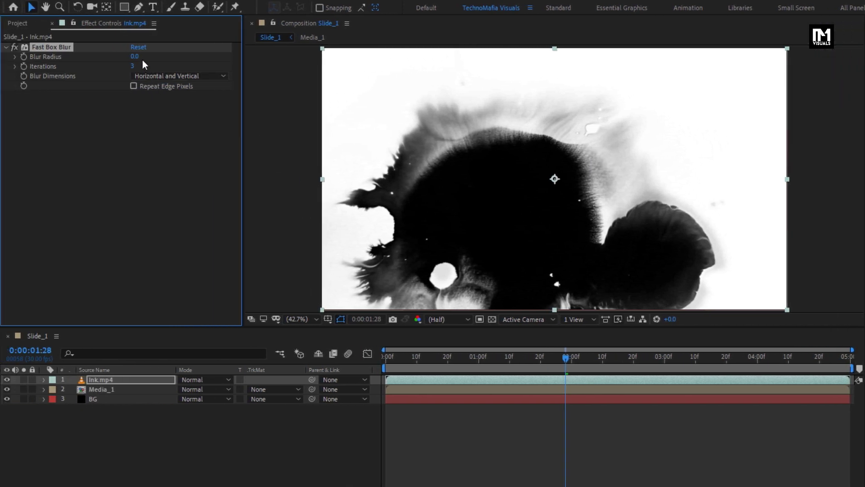
click(135, 57)
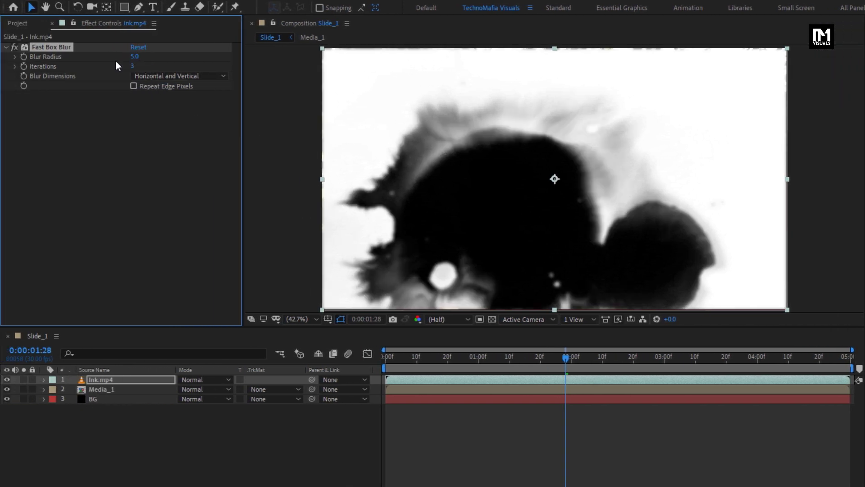
click(132, 66)
text(1)
key(Return)
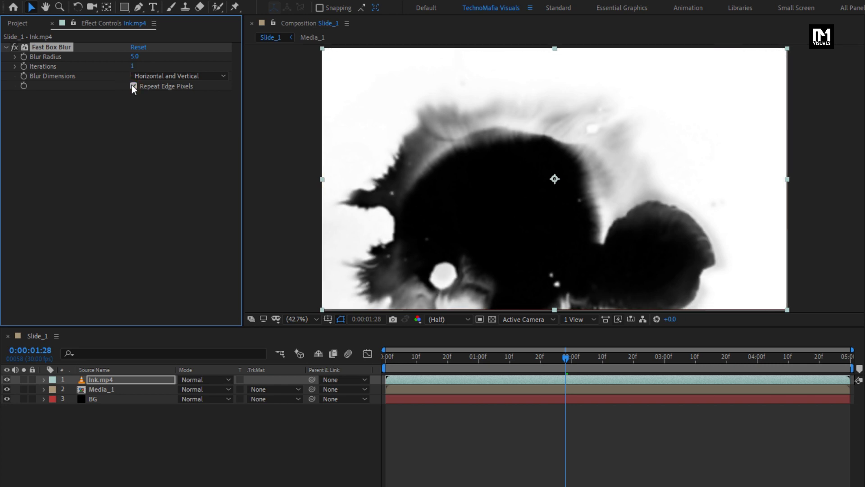
Set the Media_1 layer's track matte to Luma Inverted Matte "Ink.mp4" and check the ink reveal up to 0:00:03:25.
click(118, 382)
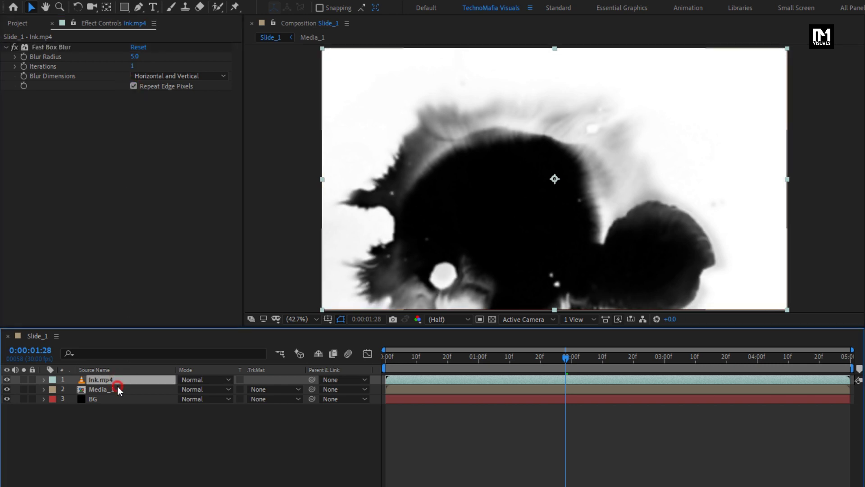
click(115, 386)
click(265, 389)
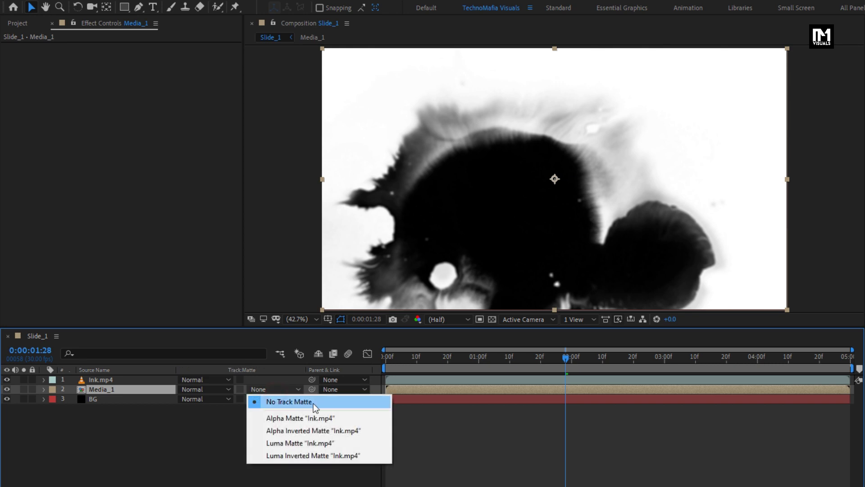
click(329, 456)
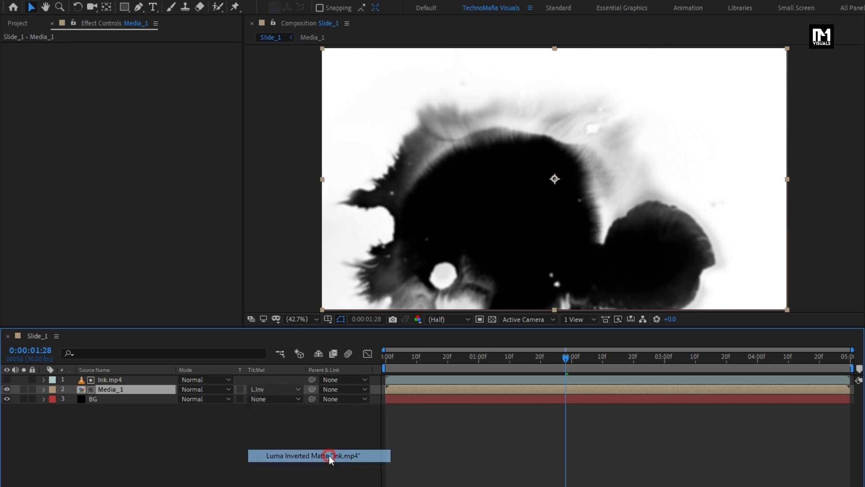
mouse_move(503, 356)
mouse_down()
mouse_move(450, 355)
mouse_move(742, 359)
mouse_up()
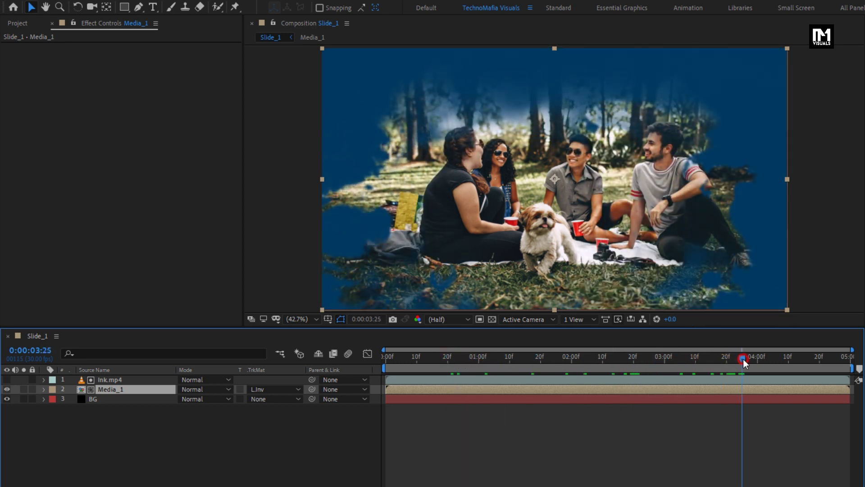
click(129, 379)
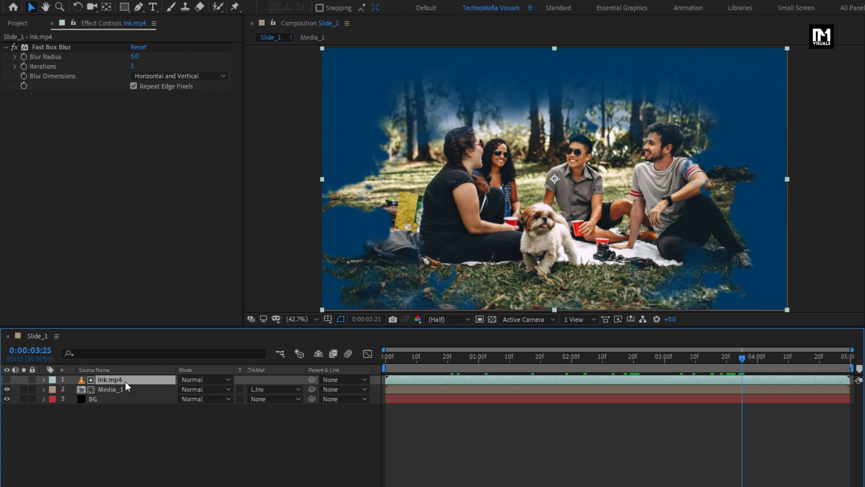
Scale Ink.mp4 to 133% and shift it slightly up and right, checking the ink reveal up to 0:00:04:03.
key(s)
drag(210, 390, 237, 390)
click(454, 359)
drag(456, 358, 715, 358)
click(539, 211)
drag(539, 213, 549, 193)
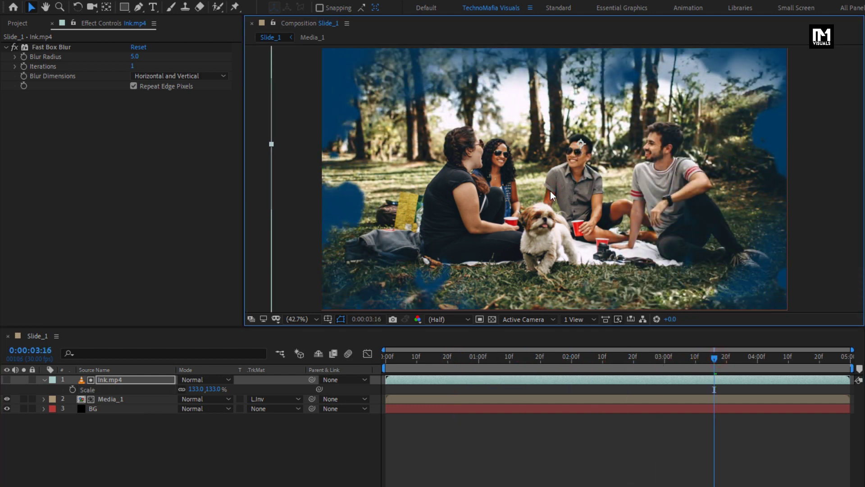
mouse_move(750, 359)
mouse_down()
mouse_move(804, 359)
mouse_move(450, 359)
mouse_move(768, 361)
mouse_up()
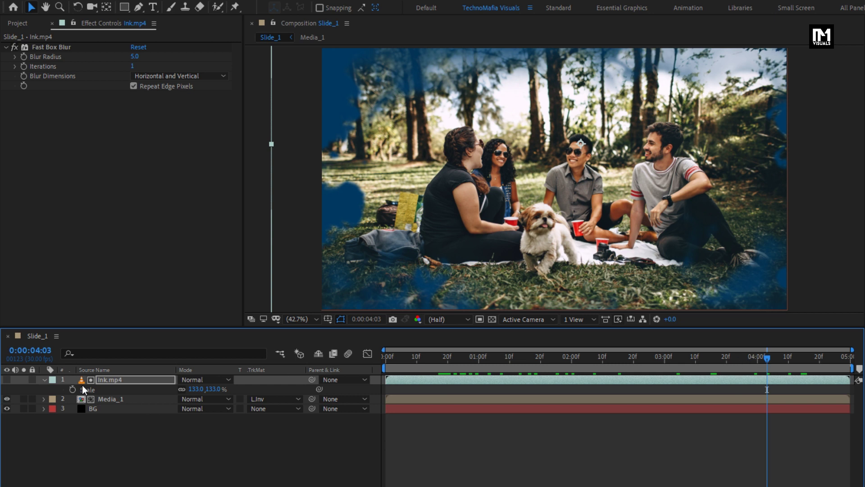
click(44, 379)
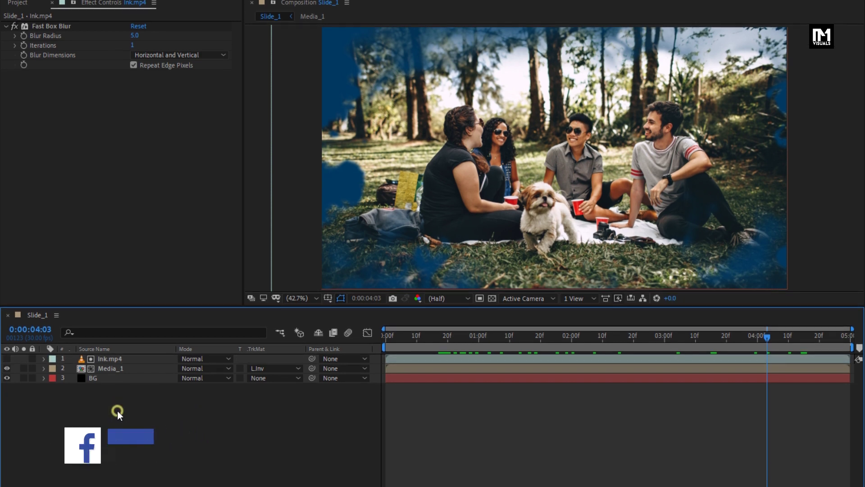
Add an adjustment layer at the top of Slide_1 and apply the Vibrance effect to it.
right_click(118, 432)
mouse_move(228, 433)
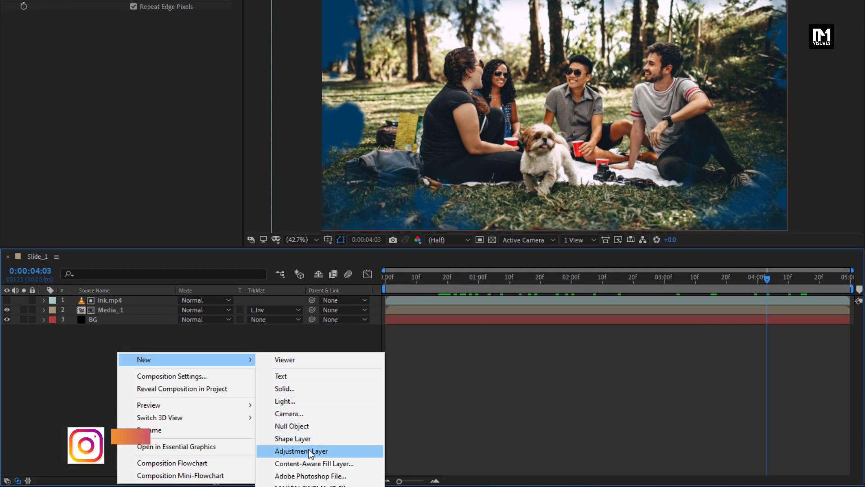
click(301, 451)
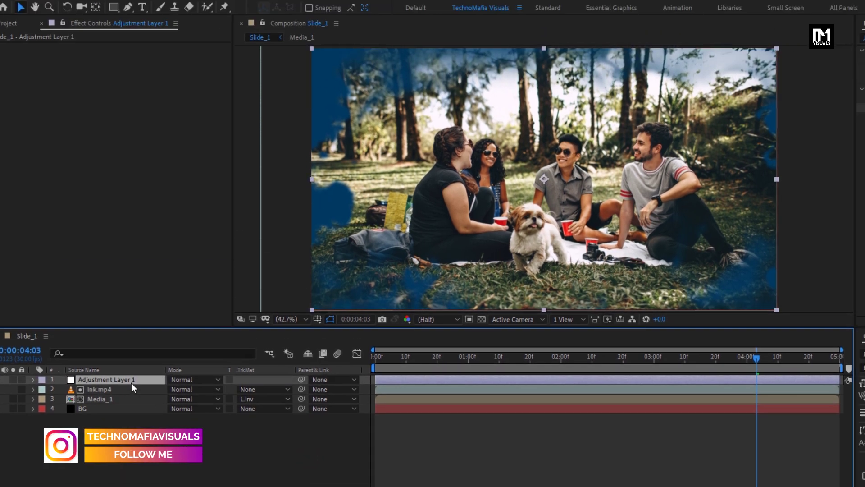
text(fas)
double_click(743, 38)
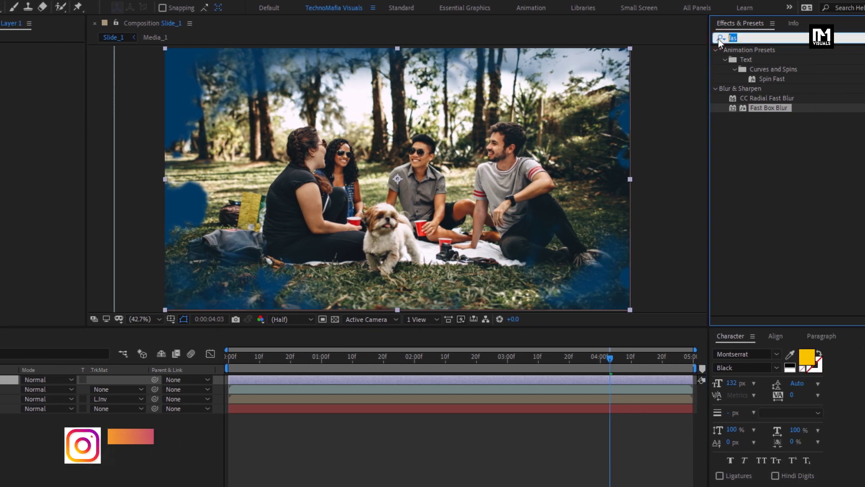
text(vibr)
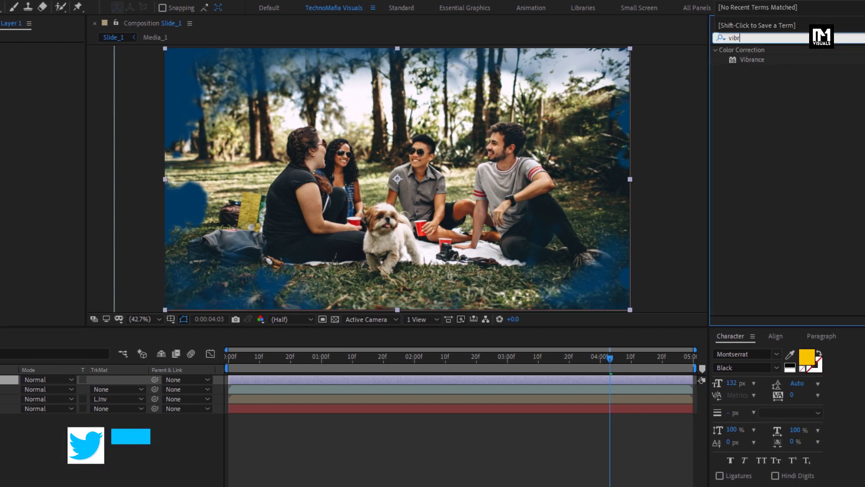
click(751, 61)
drag(753, 63, 394, 182)
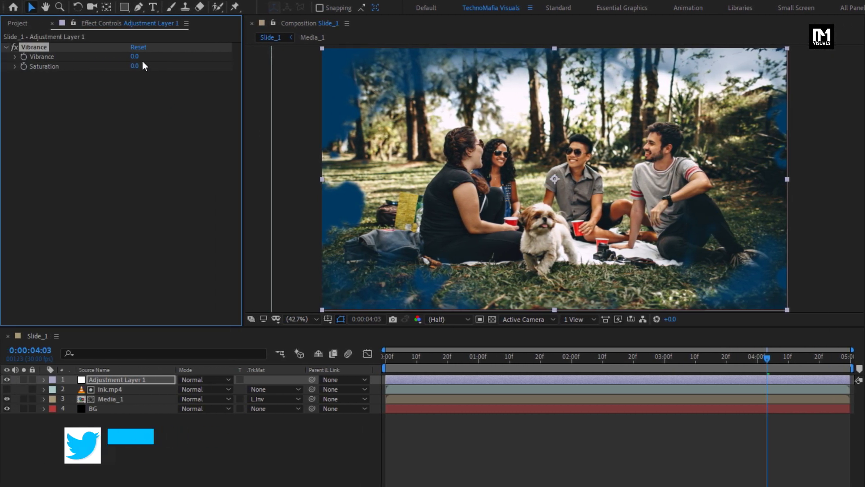
Set the adjustment layer's Vibrance to 50 and Saturation to -100, and compare the picture with the layer hidden and shown.
click(137, 58)
text(50)
key(Return)
click(135, 66)
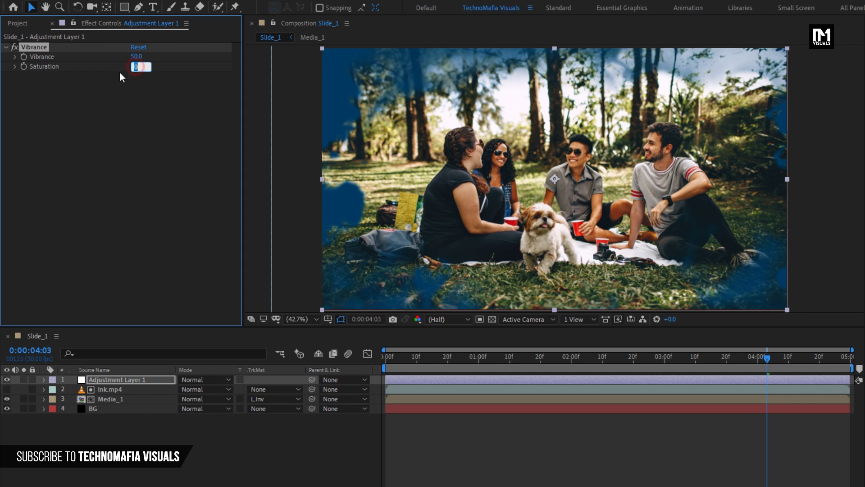
text(-100)
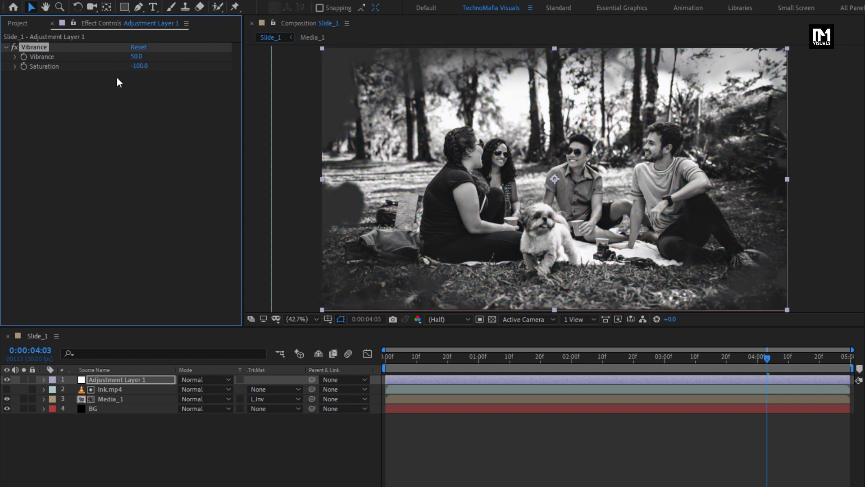
click(7, 380)
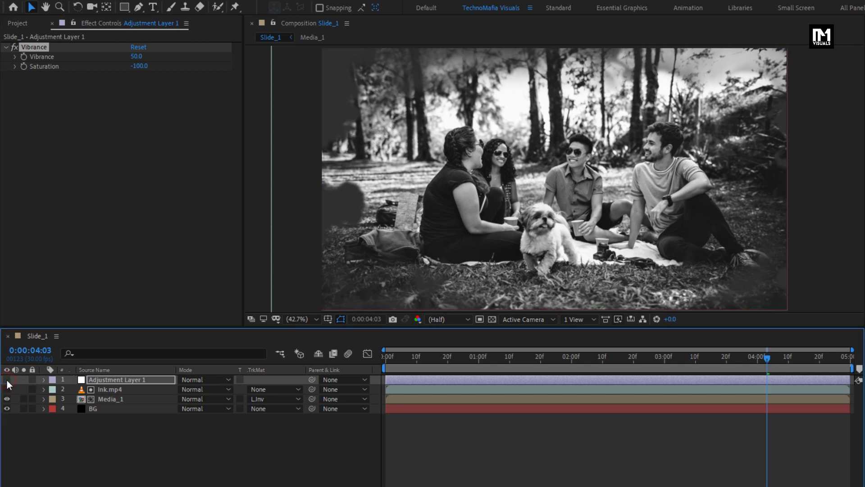
click(6, 380)
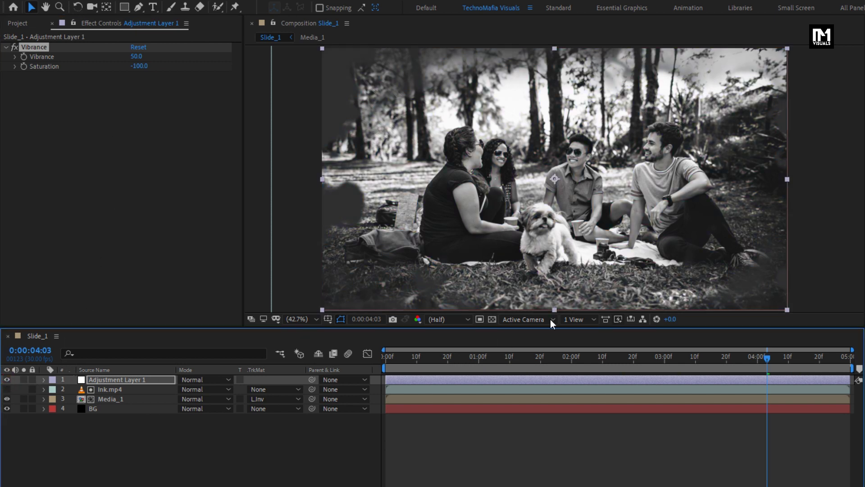
Add texture.png as the top layer of Slide_1 and set its blending mode to Screen.
click(7, 23)
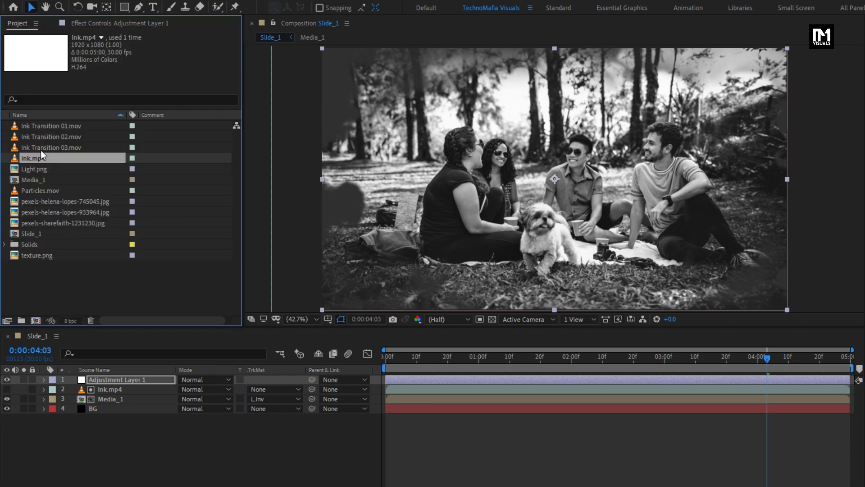
drag(36, 256, 115, 375)
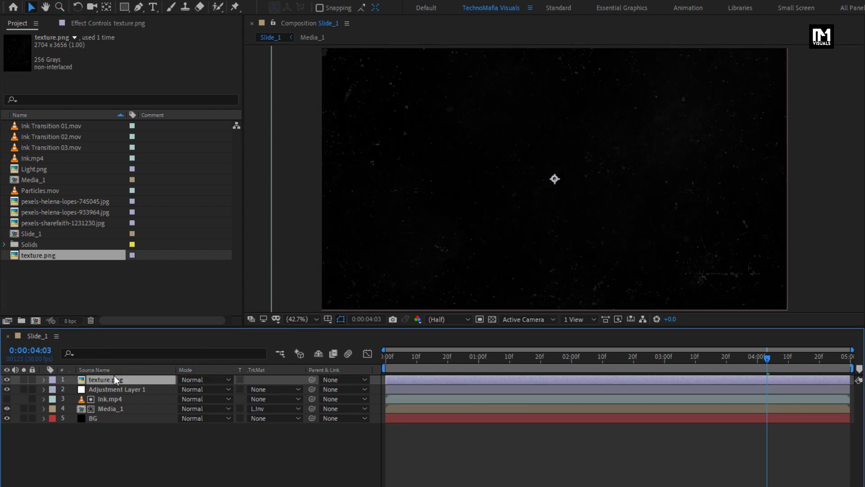
click(197, 379)
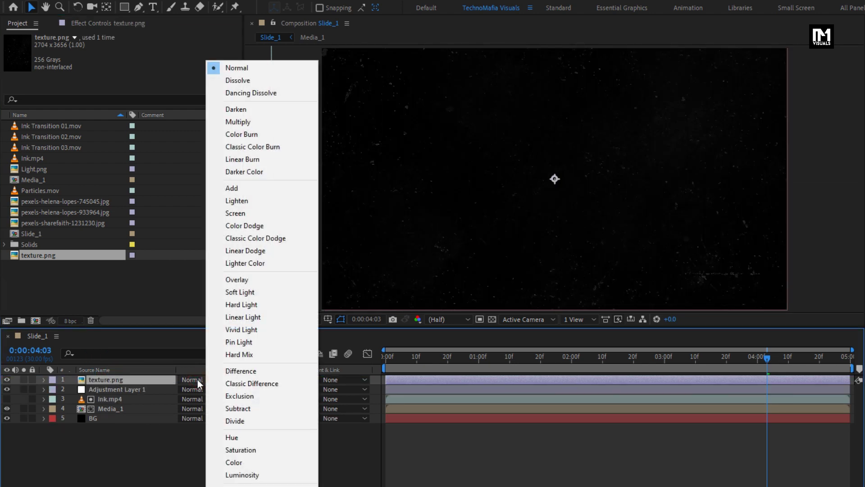
click(223, 215)
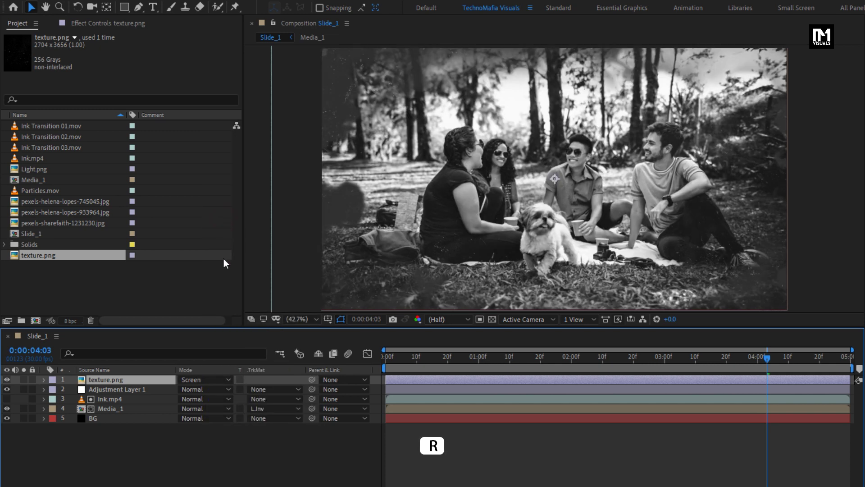
Give the texture.png layer's Rotation the expression wiggle(2,360) and preview the moving texture.
key(r)
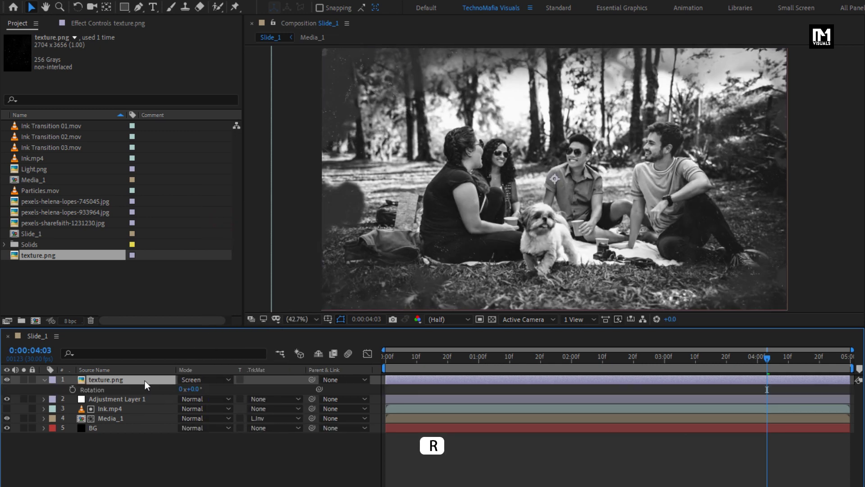
key(alt)
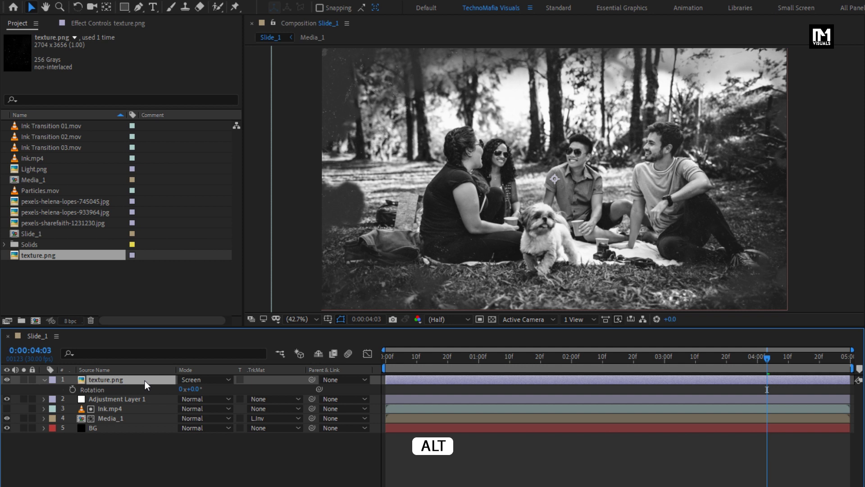
alt+click(75, 391)
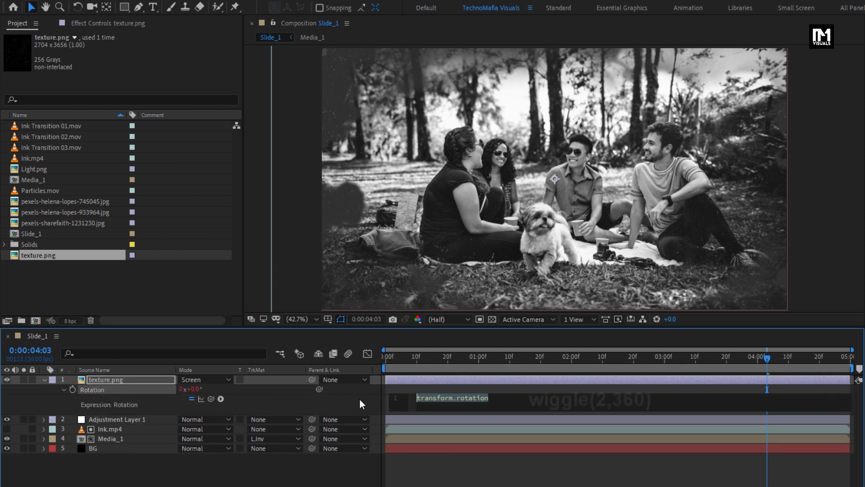
text(wiggle)
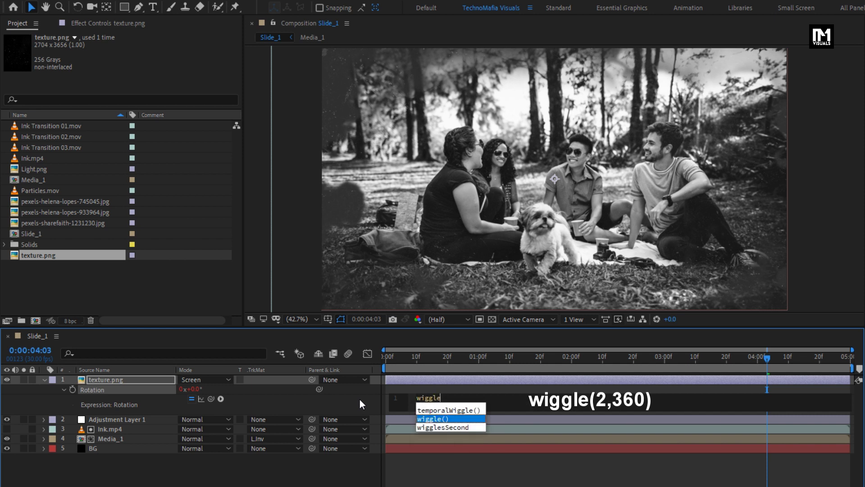
key(Return)
text(2,360)
key(KP_Enter)
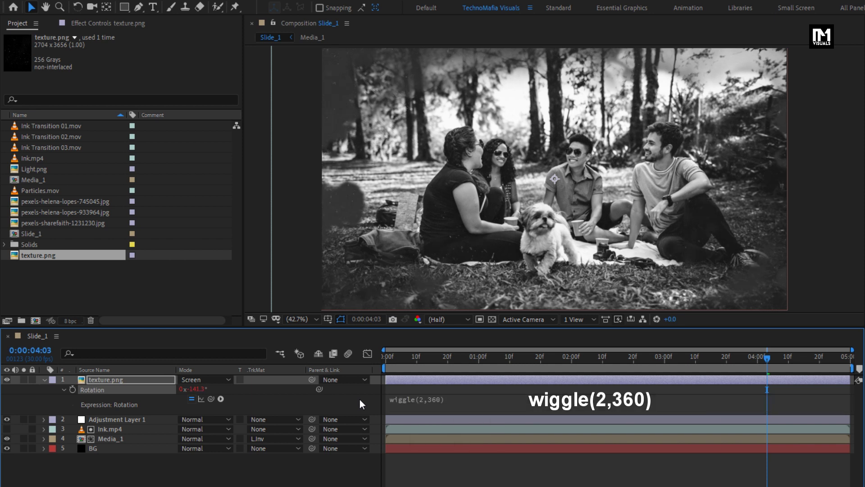
click(394, 360)
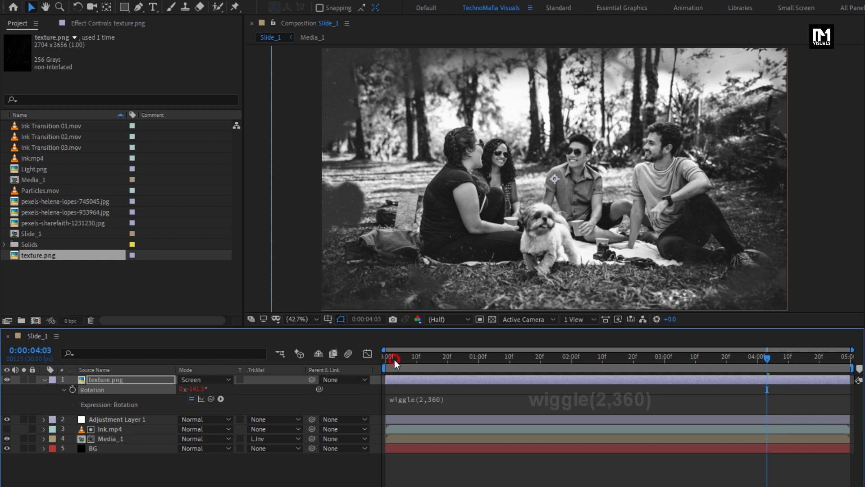
key(space)
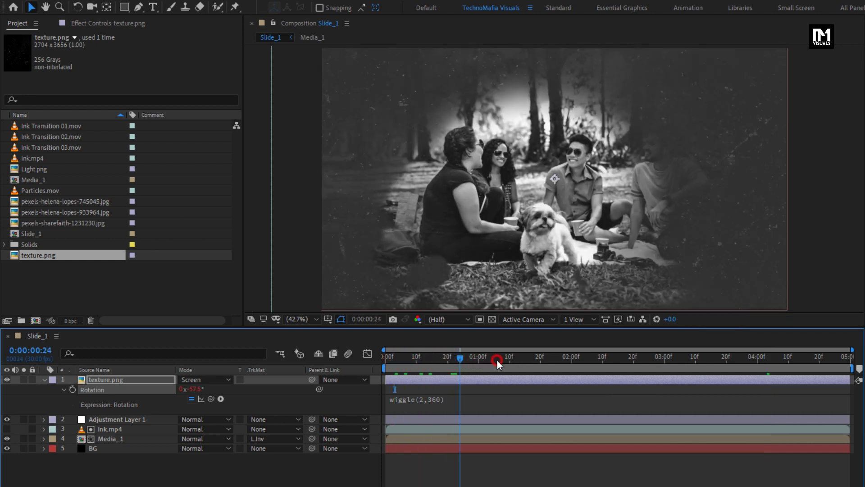
drag(531, 361, 467, 360)
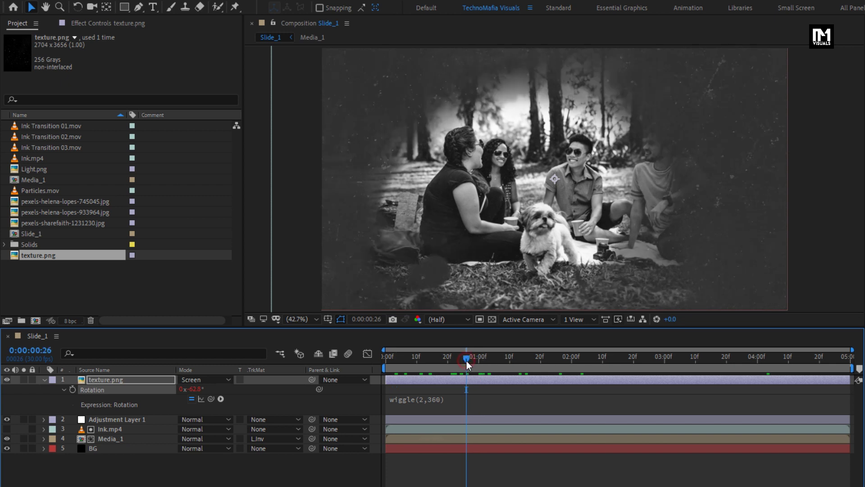
Give the texture.png layer's Position the expression wiggle(2,30) and collapse the layer's properties.
key(p)
click(156, 380)
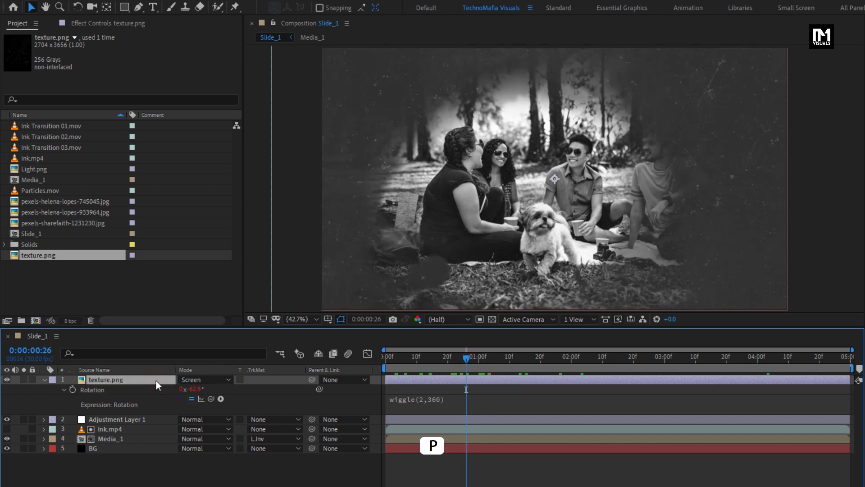
key(p)
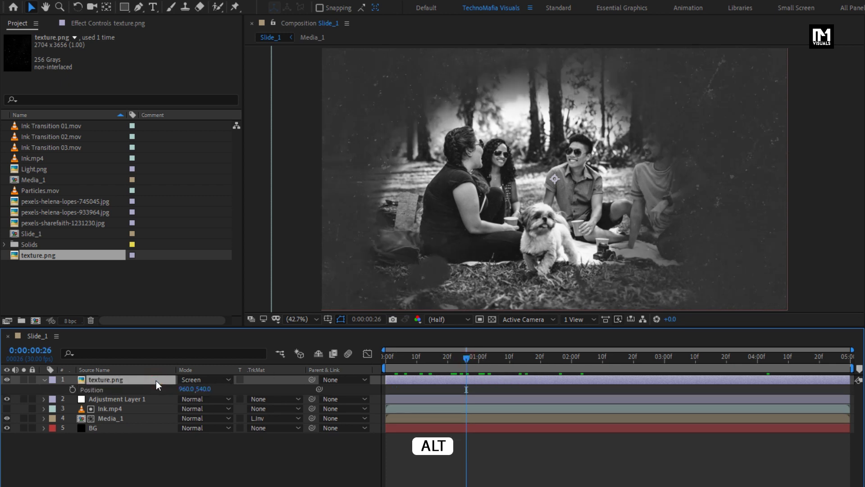
alt+click(73, 390)
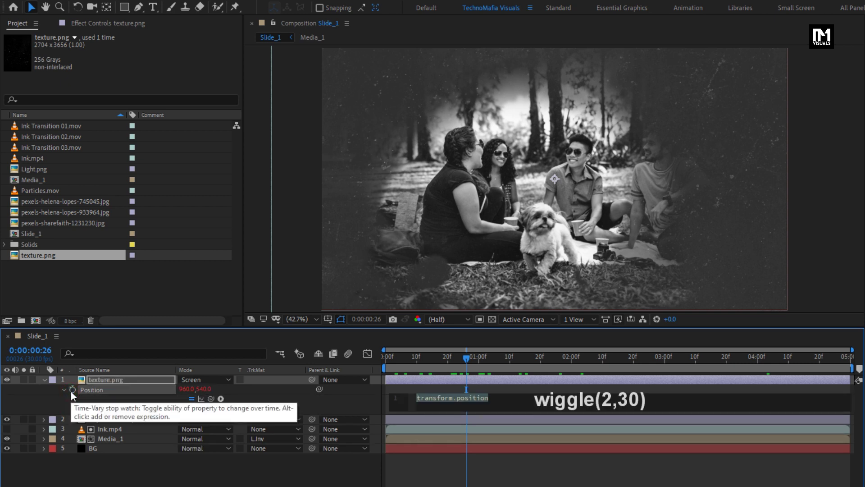
text(wiggle(2)
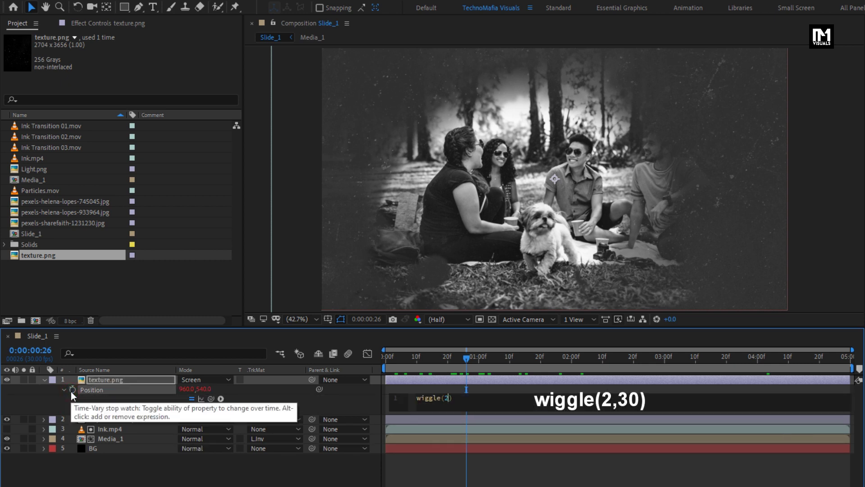
text(,30)
key(KP_Enter)
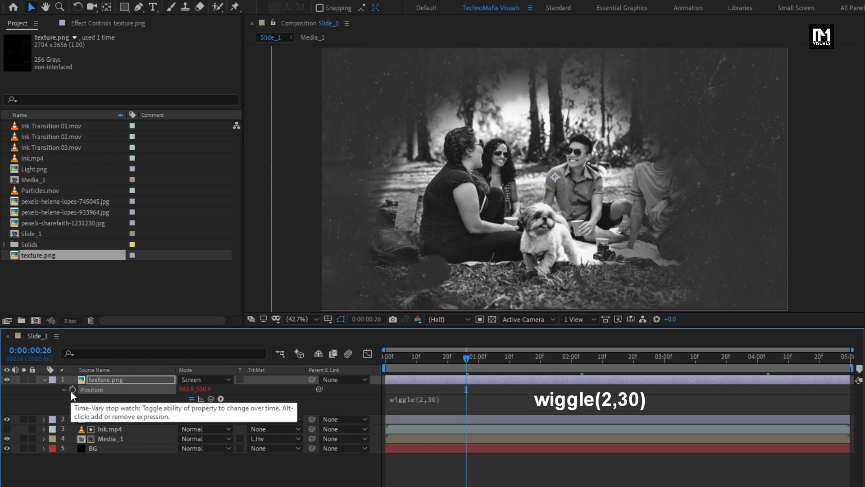
click(44, 382)
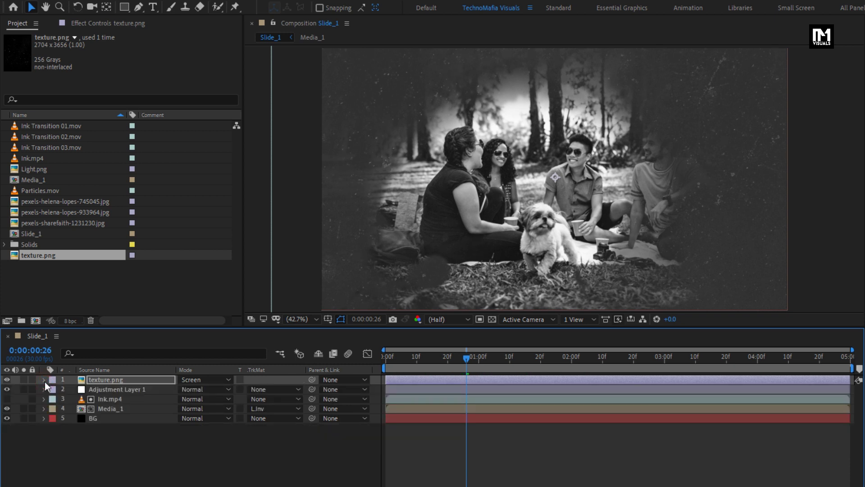
Add Particles.mov as the top layer of Slide_1 and scrub the timeline to check the particles, stopping at 0:00:00:16.
drag(34, 191, 117, 376)
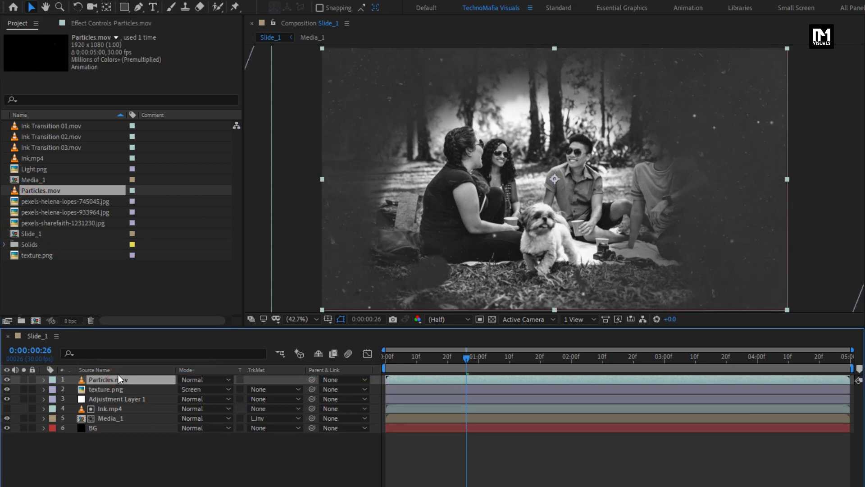
drag(508, 362, 682, 362)
click(404, 360)
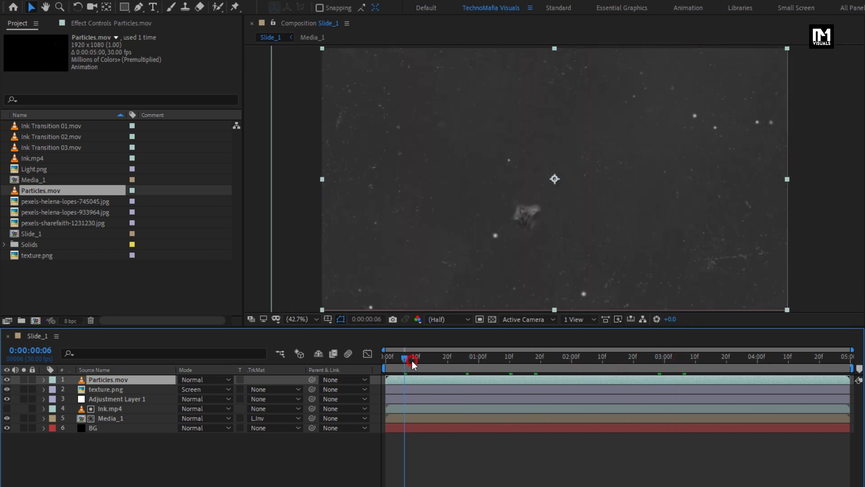
drag(403, 360, 436, 363)
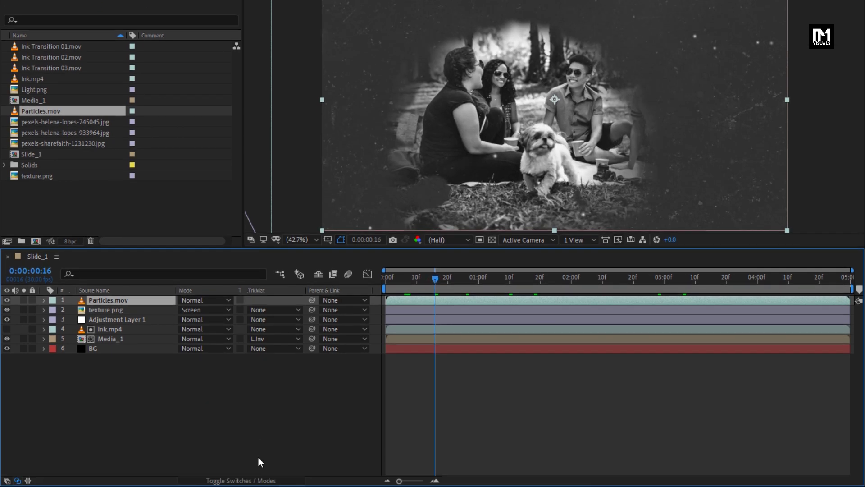
Show the layer switches and turn Media_1 and its Ink.mp4 matte into 3D layers.
click(250, 480)
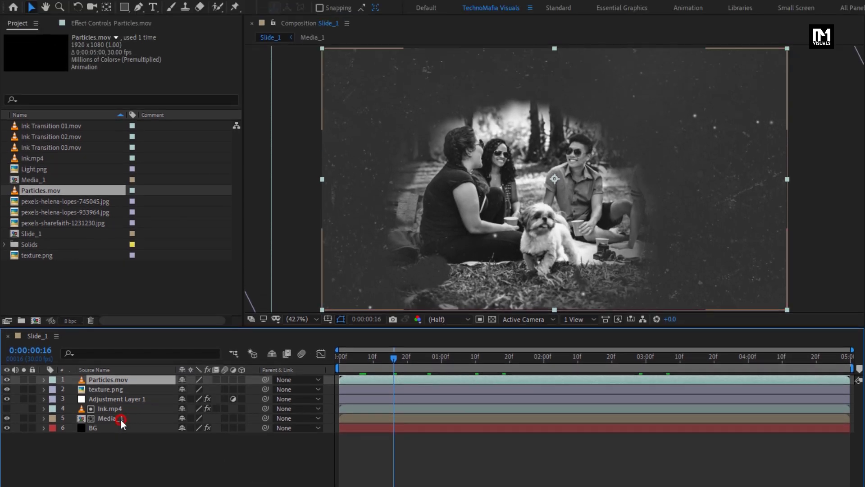
click(120, 420)
click(241, 418)
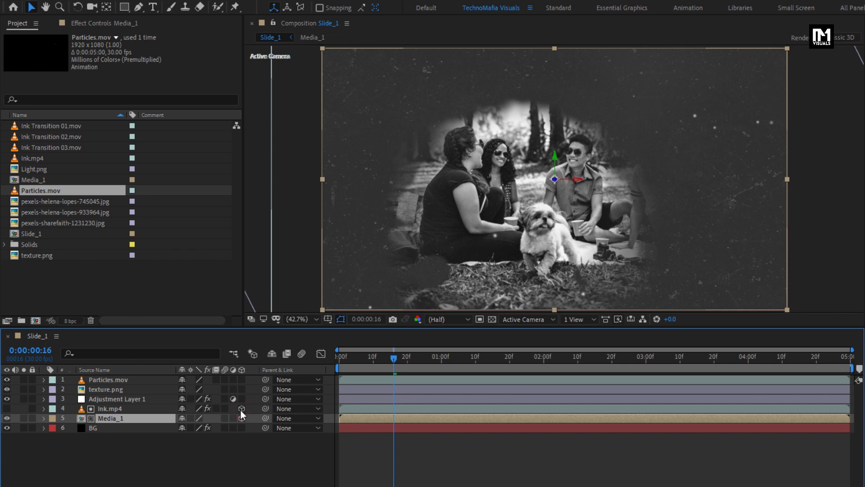
Turn texture.png and Particles.mov into 3D layers and add a new camera as the top layer of Slide_1.
click(242, 389)
click(242, 380)
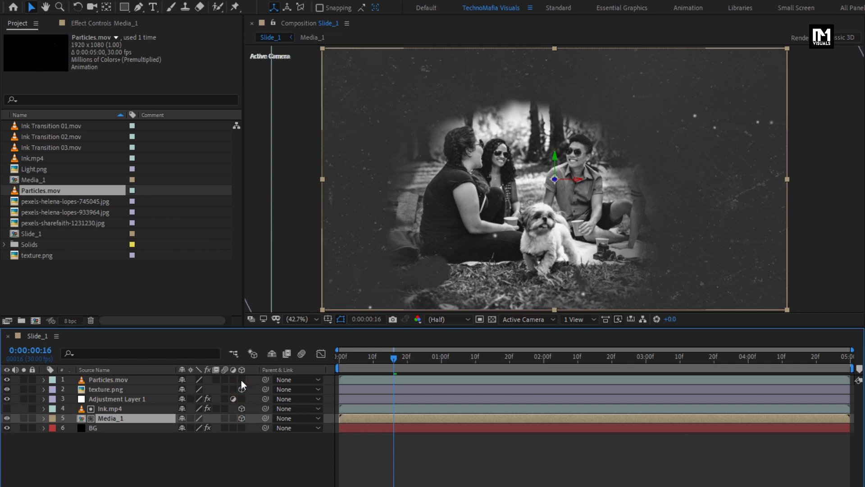
right_click(200, 456)
mouse_move(253, 333)
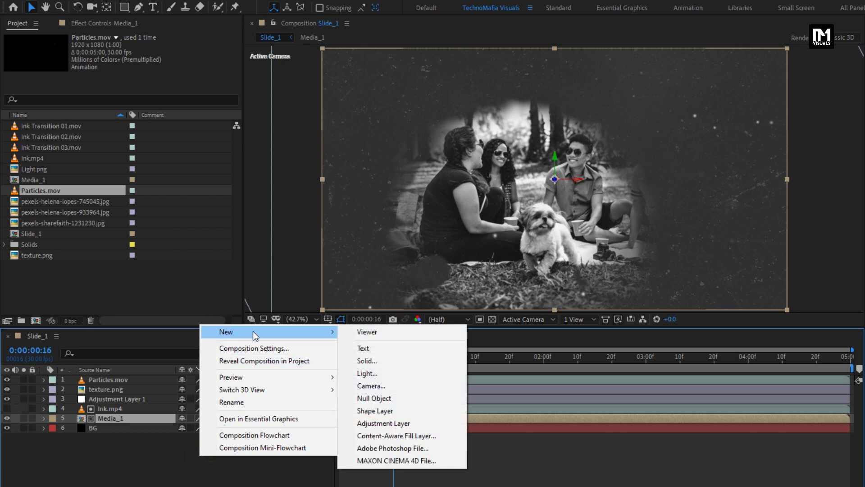
click(383, 385)
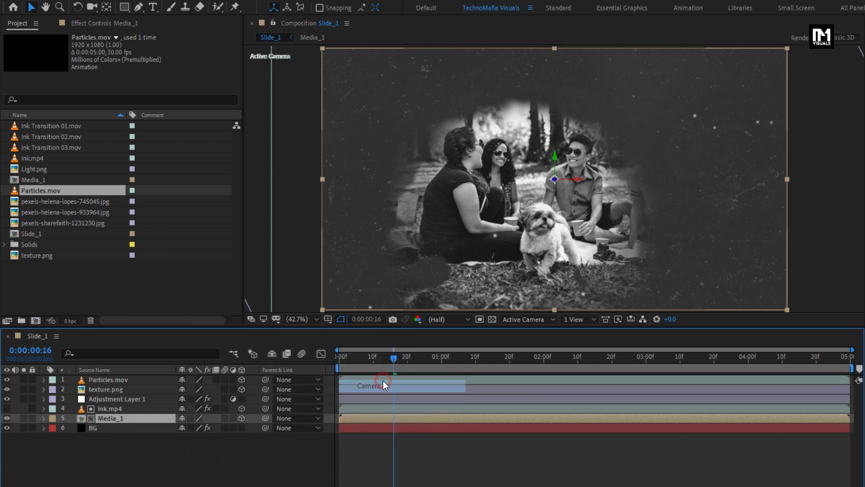
click(518, 386)
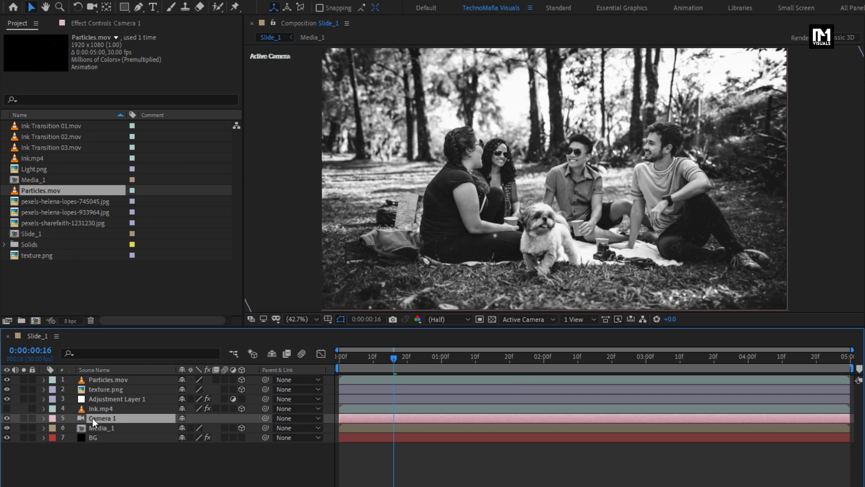
drag(93, 418, 101, 376)
Keyframe Camera 1's Position at 0:00:04:29, set its Z value to -1115.7 at 0:00:00:00, and collapse the layer.
key(p)
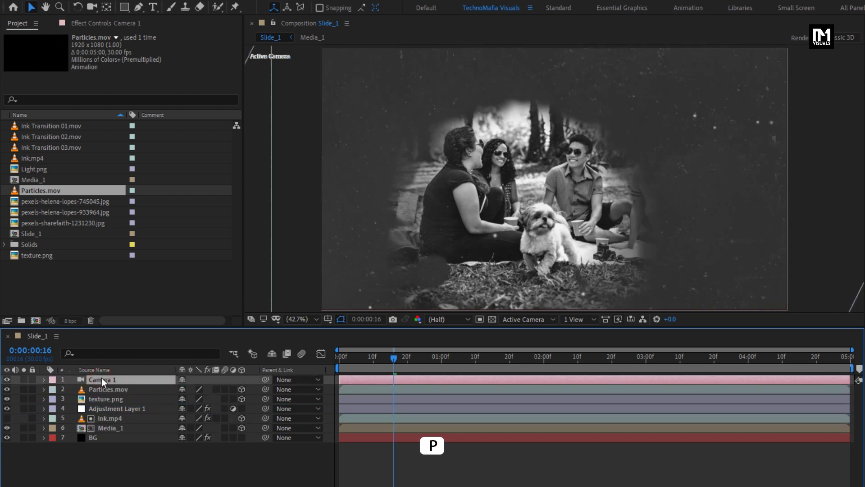
click(849, 356)
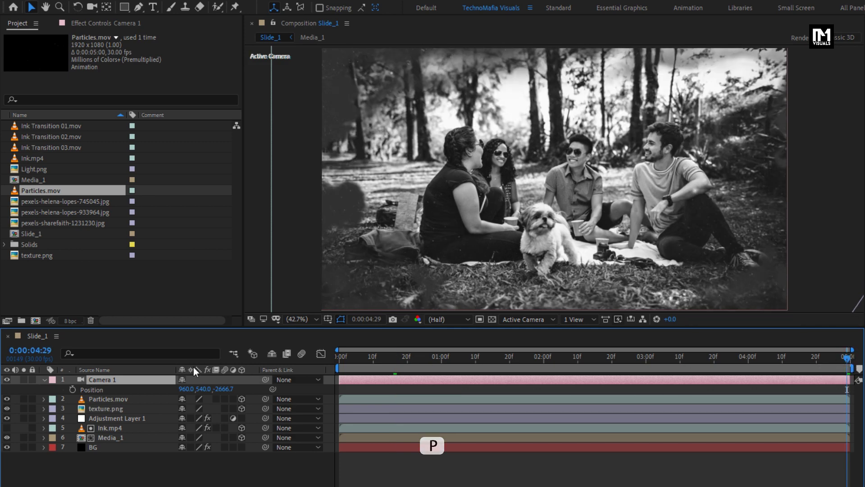
click(72, 388)
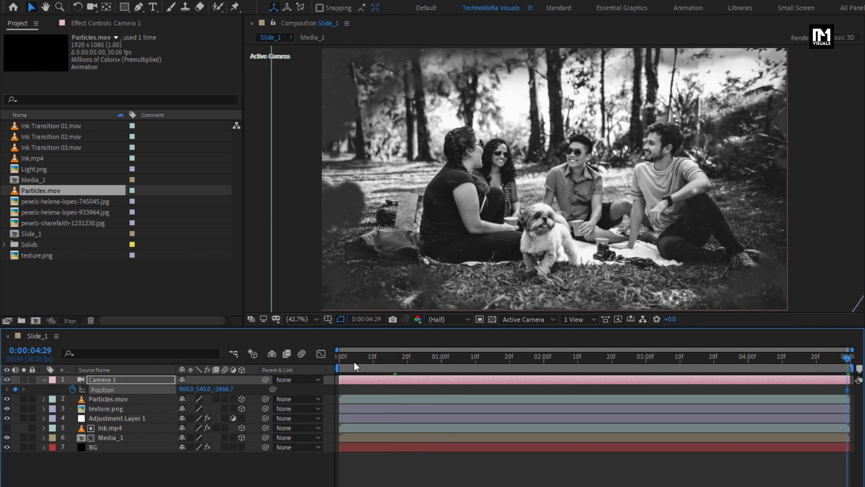
drag(353, 362, 318, 364)
drag(223, 388, 733, 377)
drag(332, 383, 542, 361)
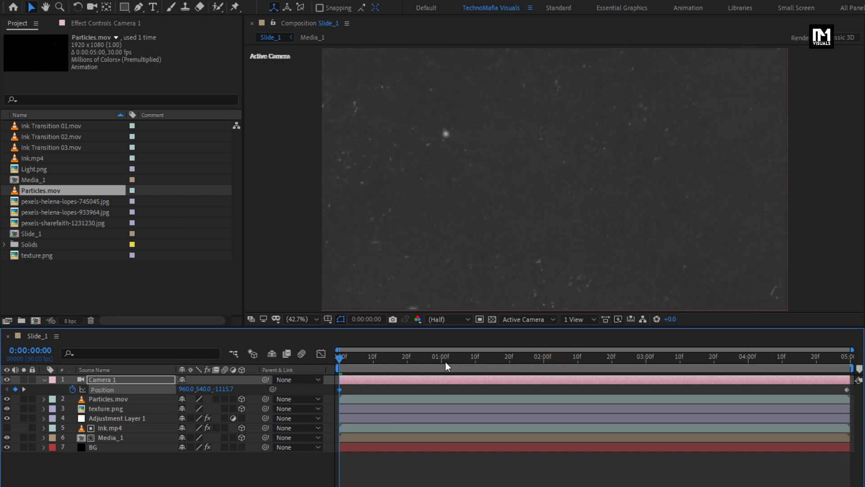
drag(362, 358, 331, 355)
click(43, 379)
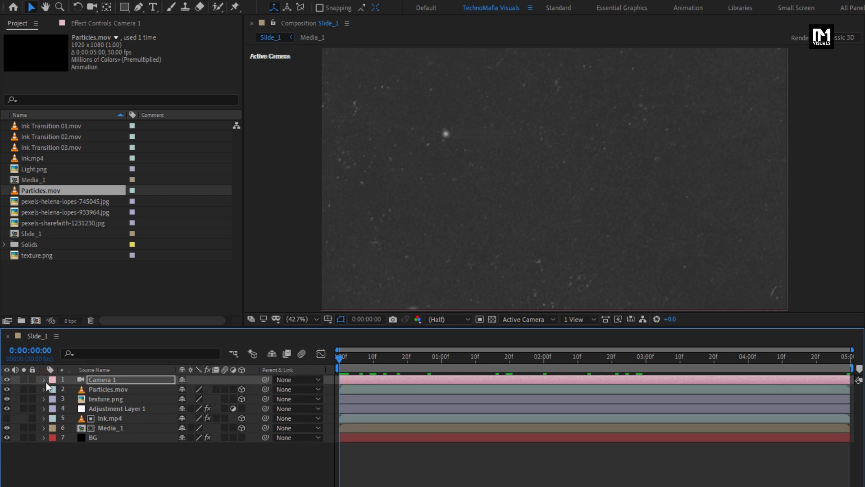
Enable motion blur on the Particles.mov layer and scrub the timeline to 0:00:03:02.
click(107, 390)
click(225, 389)
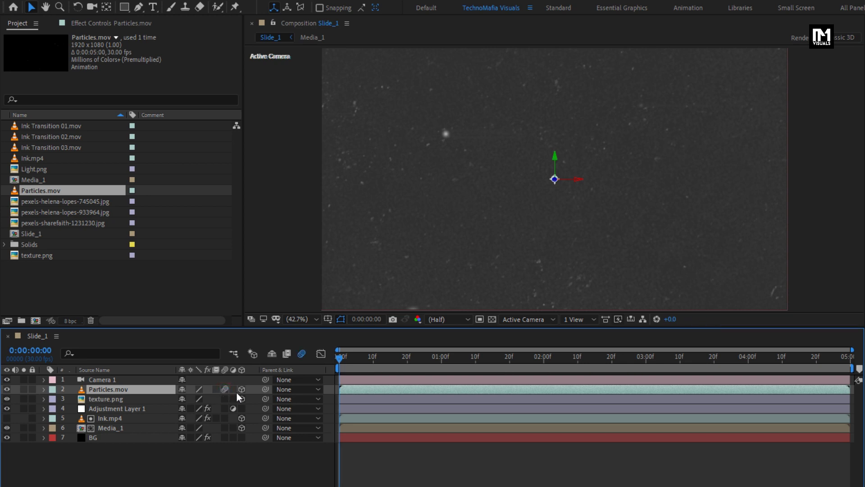
drag(347, 361, 652, 361)
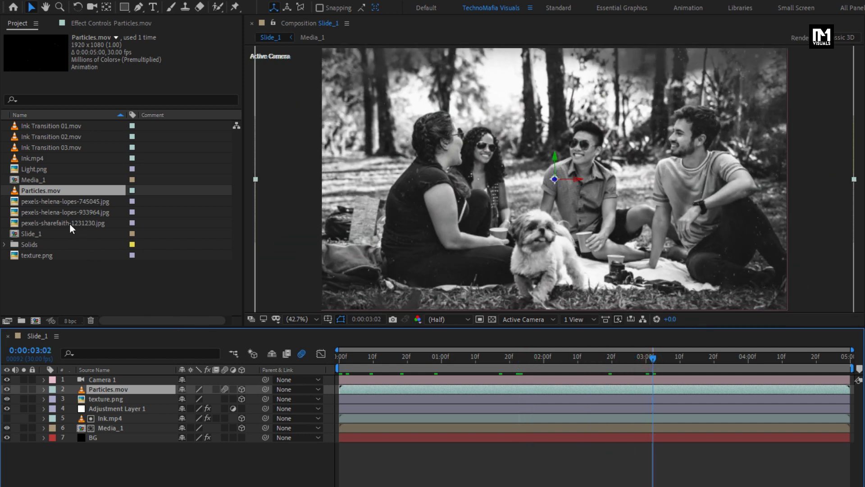
Add Ink Transition 01.mov as the top layer of Slide_1 and set its blending mode to Silhouette Luma.
drag(52, 126, 122, 377)
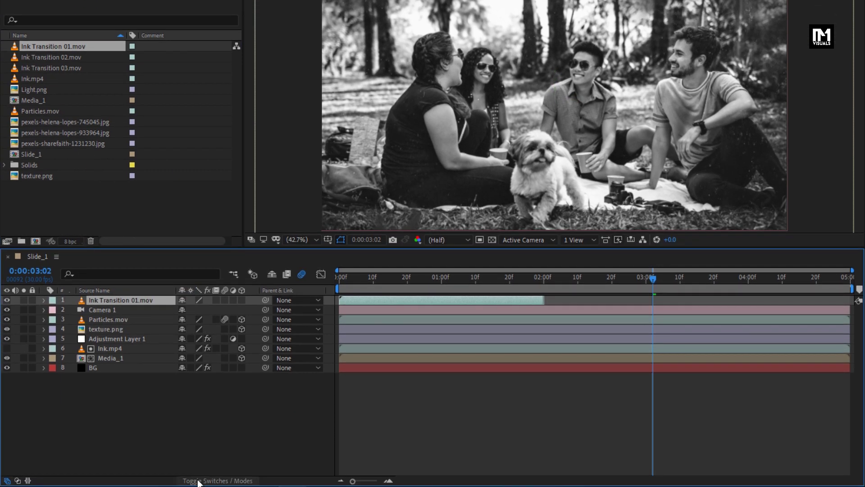
click(199, 480)
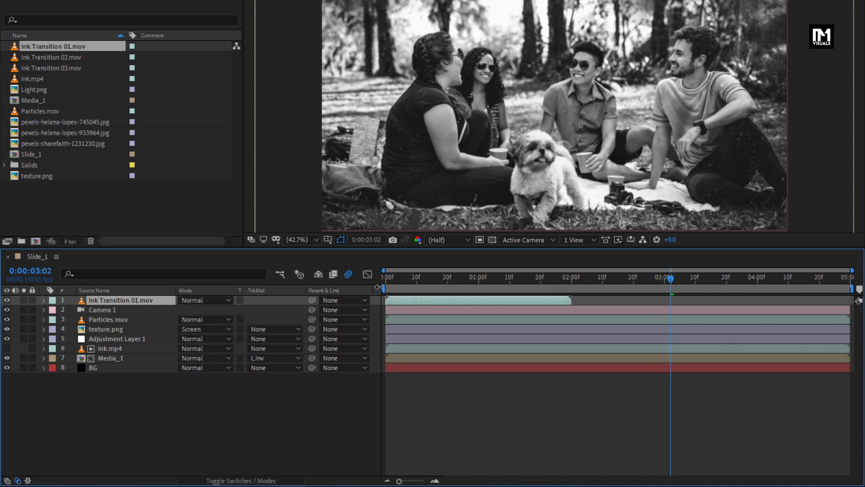
drag(388, 279, 451, 279)
click(213, 300)
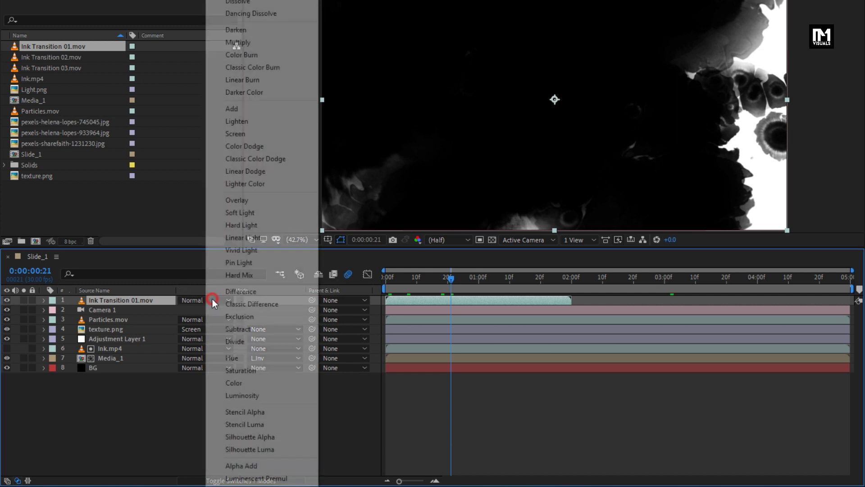
click(270, 450)
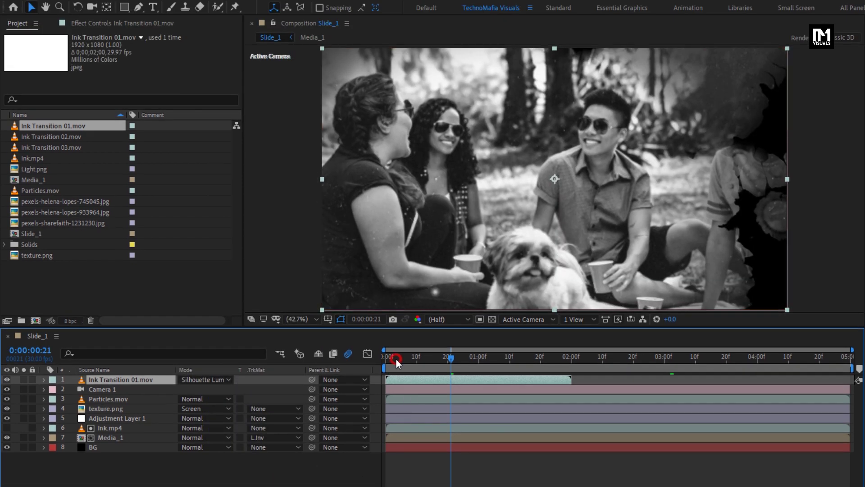
Play back Slide_1 from 0:00:00:00 to check the ink transition.
click(396, 359)
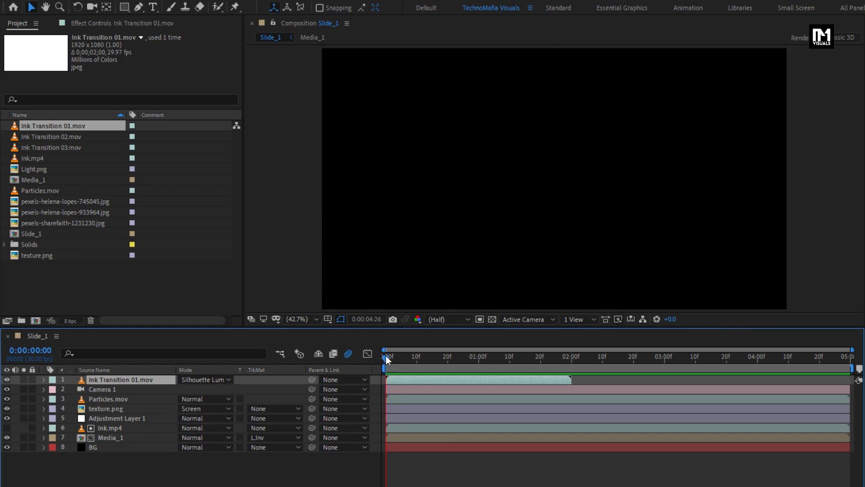
key(space)
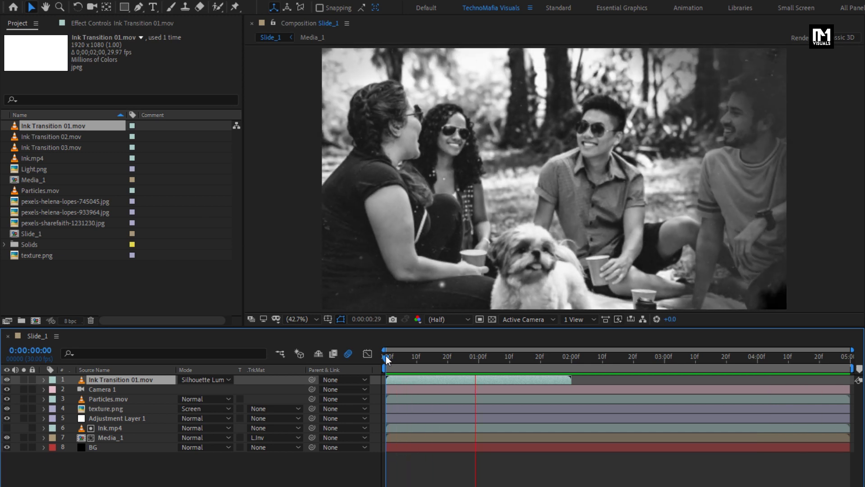
key(space)
Add the title text "Slideshow" over the lower part of the photo at 0:00:03:24.
drag(496, 360, 739, 359)
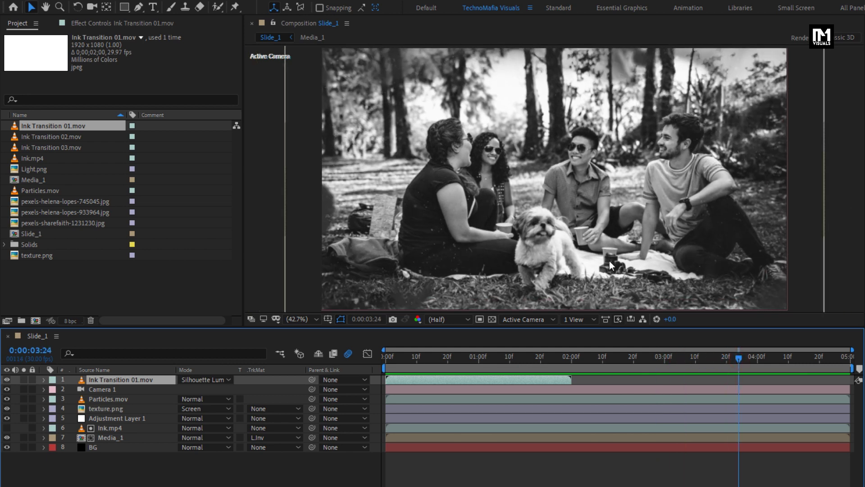
click(153, 7)
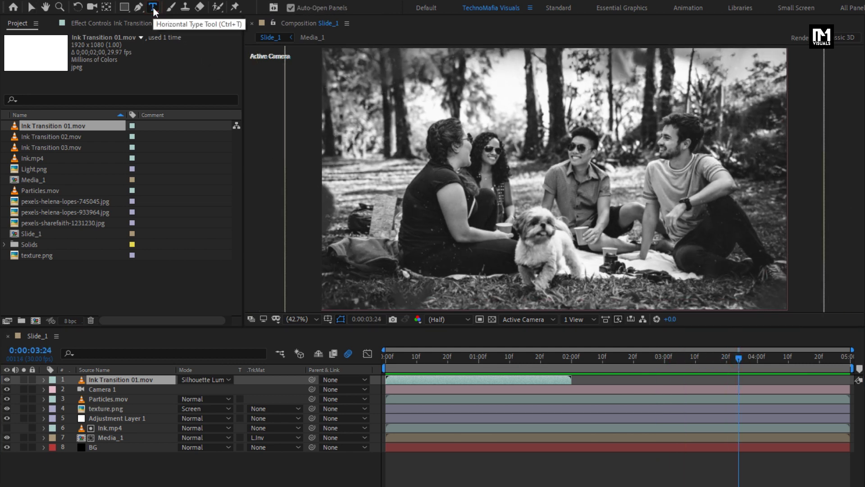
click(535, 274)
text(S)
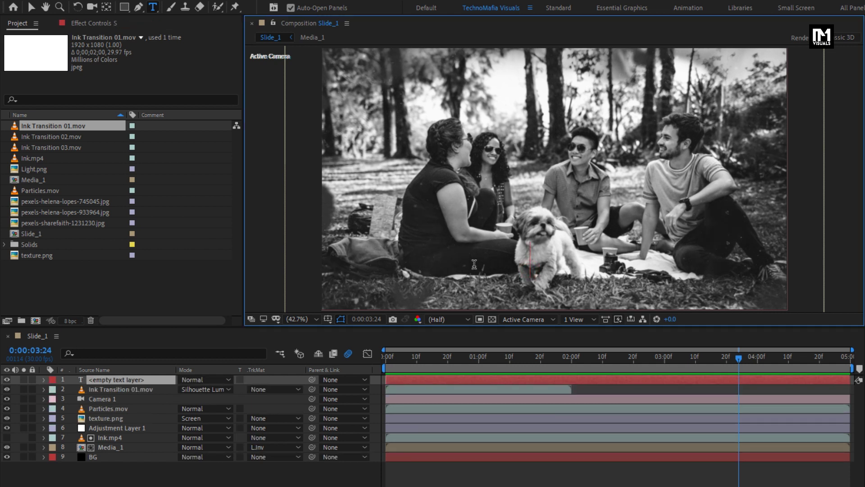
text(l)
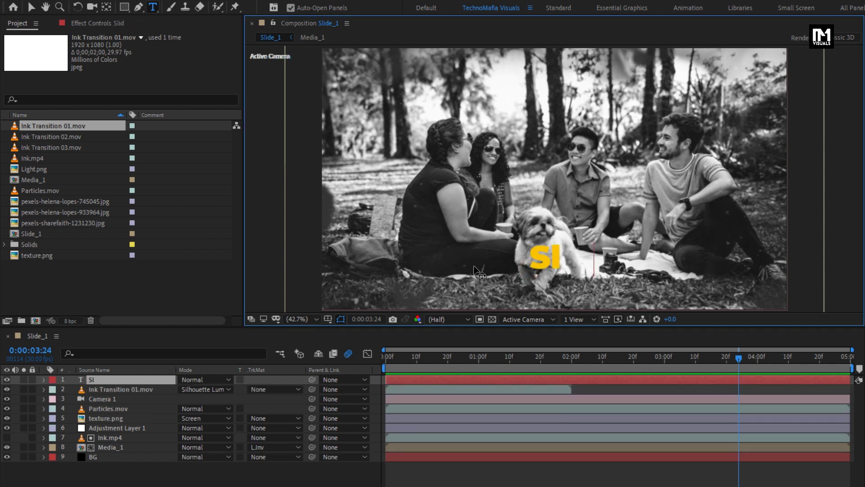
text(ides)
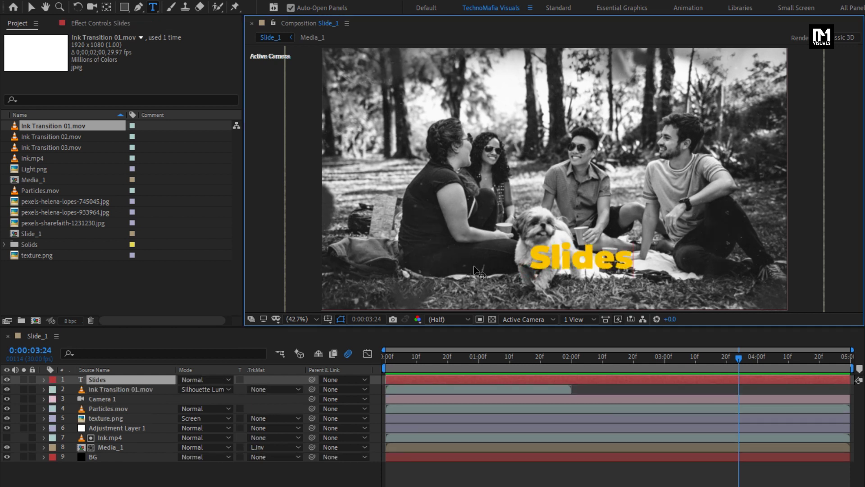
text(how)
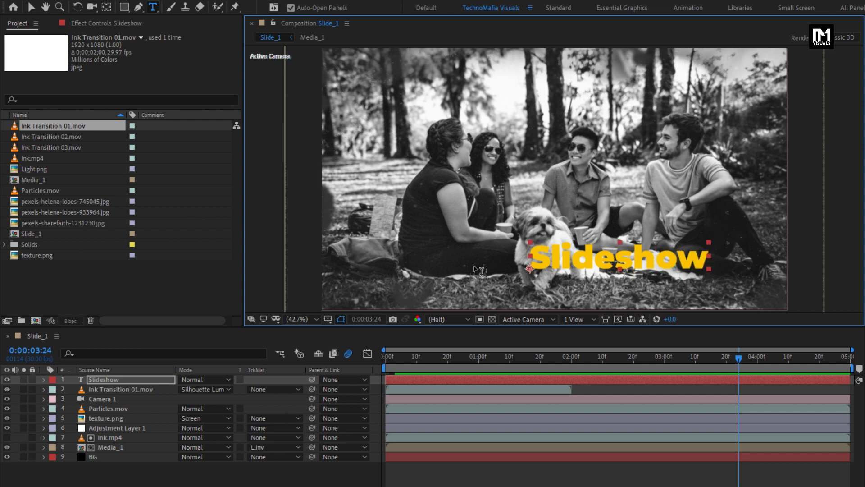
key(Escape)
Fade in the Slideshow text with Opacity keyframes, fully transparent at 0:00:00:00 and 100% at 0:00:01:15.
click(125, 380)
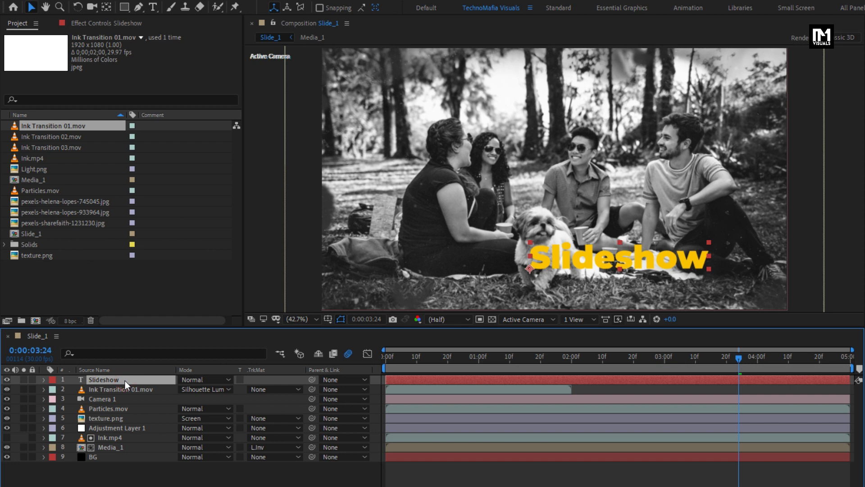
key(t)
click(480, 363)
drag(482, 364, 528, 363)
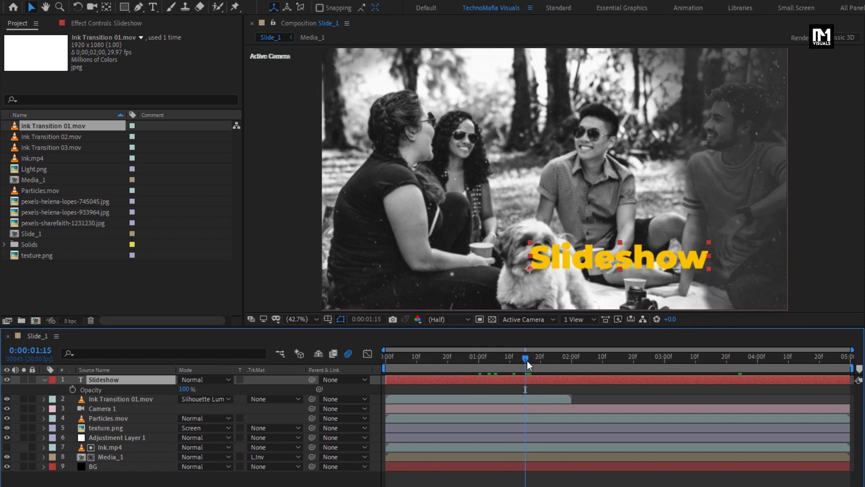
click(72, 389)
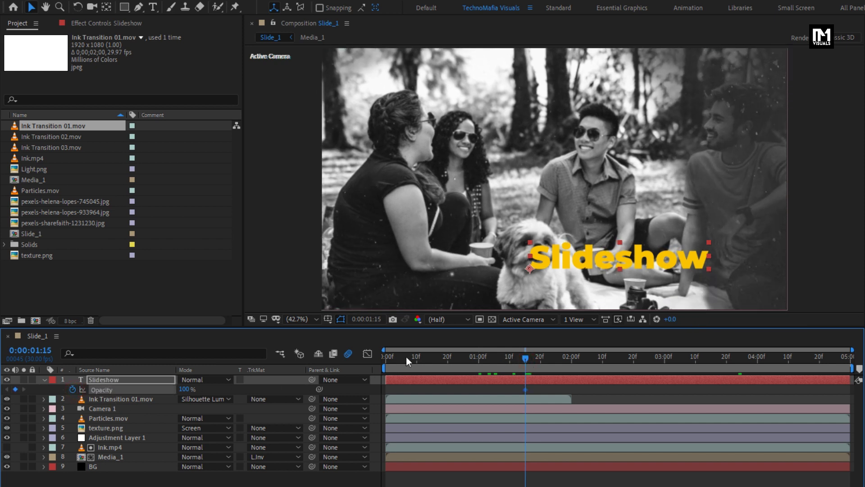
click(349, 355)
drag(185, 392, 50, 389)
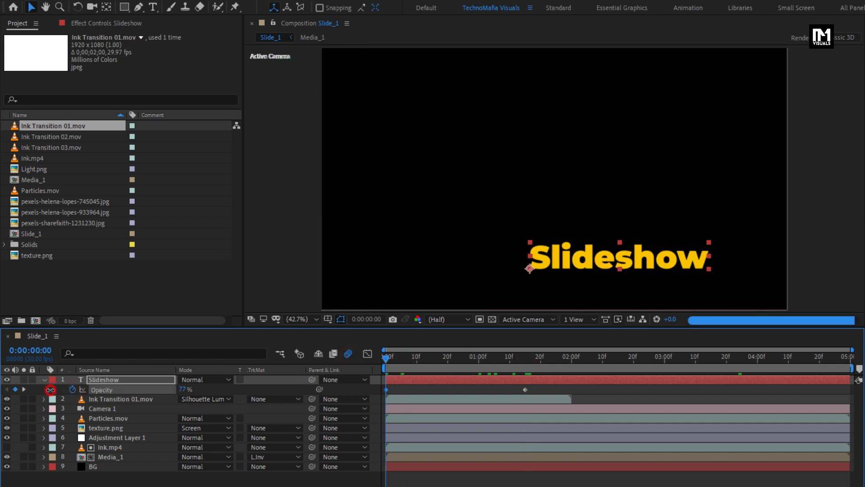
click(45, 379)
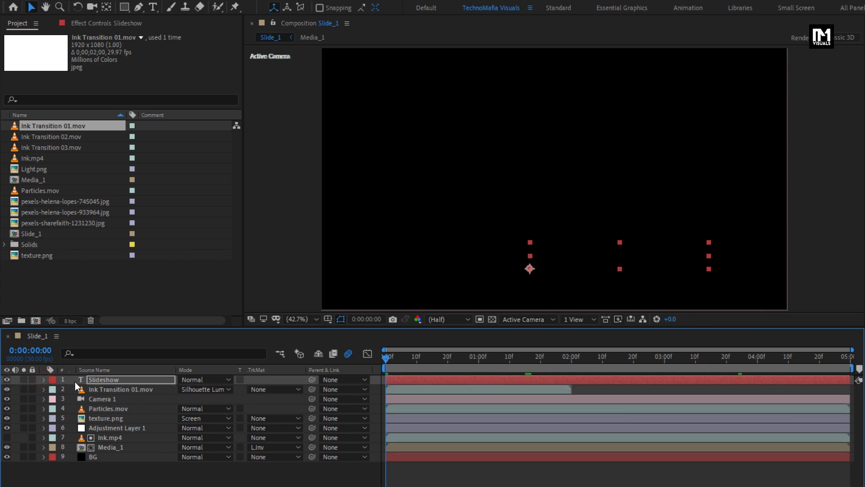
Place the Slideshow text over the photo's lower-left area at 0:00:03:22 and turn it into a 3D layer.
key(F4)
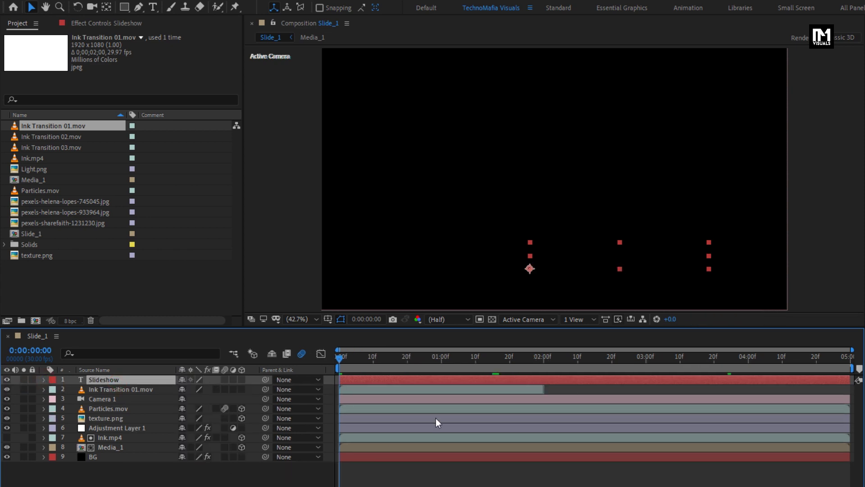
drag(549, 363, 721, 359)
drag(543, 273, 420, 276)
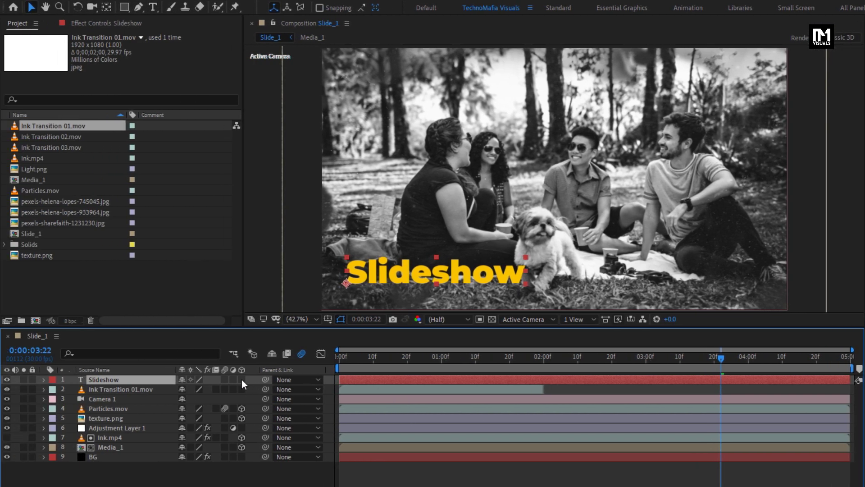
click(242, 379)
click(444, 276)
mouse_move(444, 276)
mouse_down()
mouse_move(455, 265)
mouse_move(428, 271)
mouse_up()
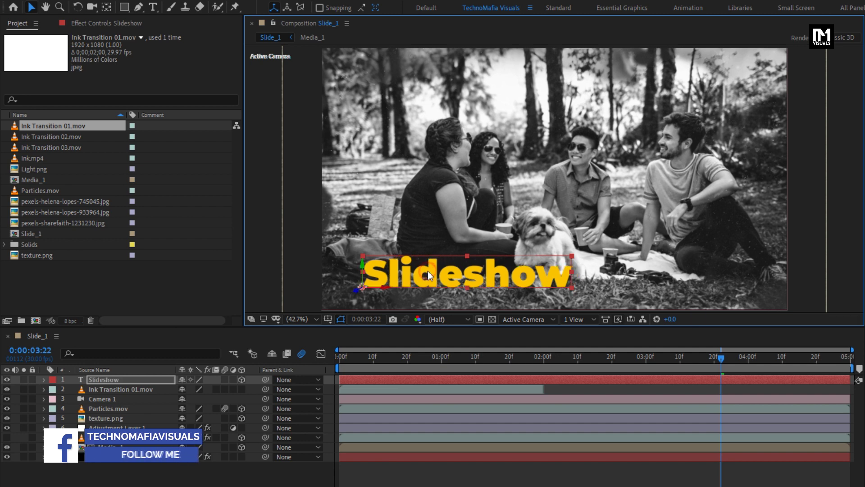
click(779, 360)
drag(781, 364, 724, 356)
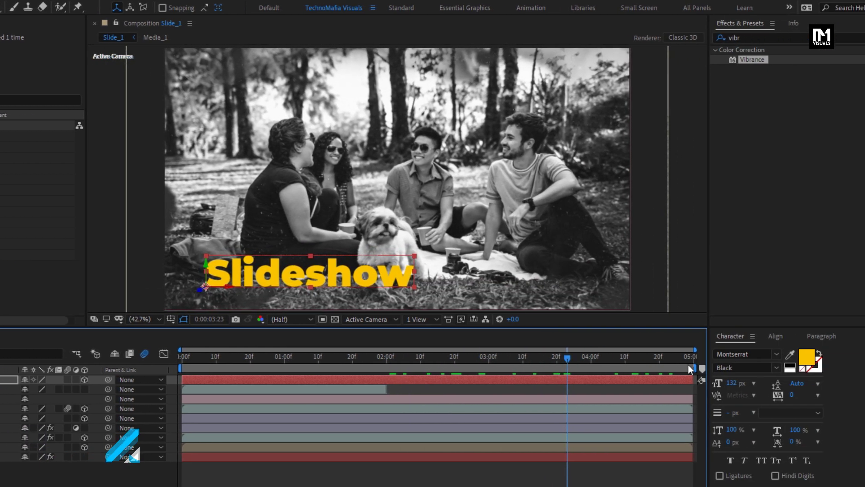
Set the Slideshow text's font style to Bold Italic and check the frame with the text layer hidden and shown.
click(777, 367)
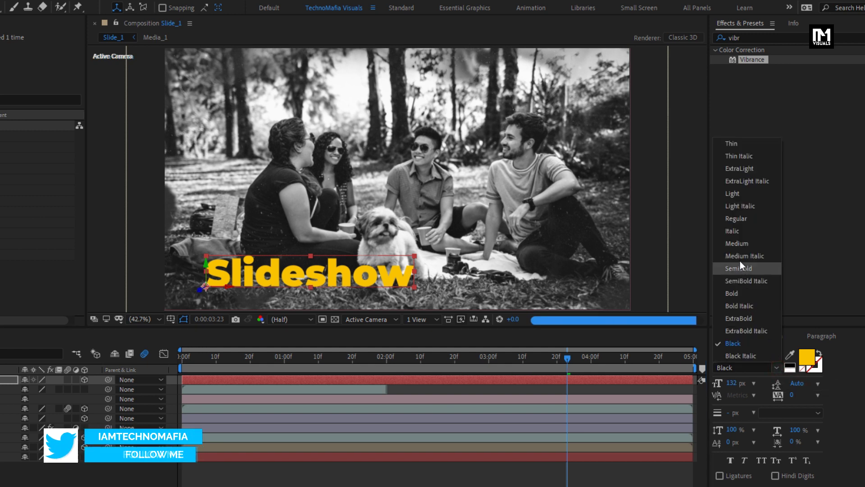
key(Escape)
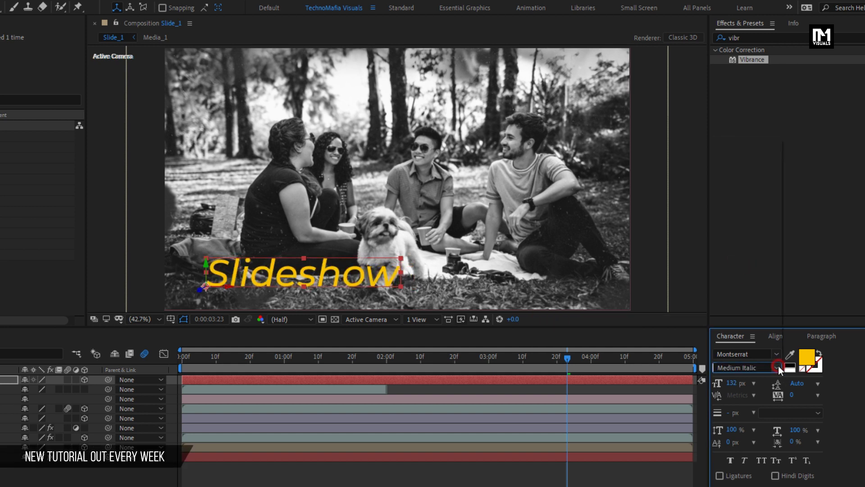
click(777, 367)
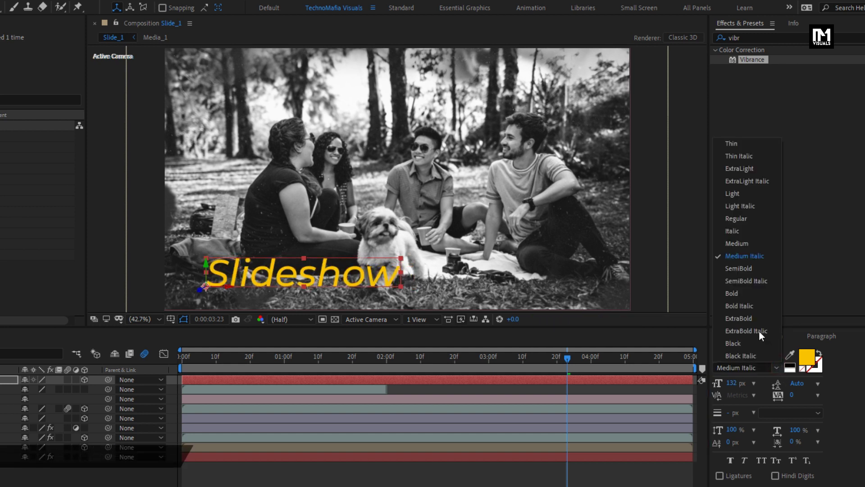
click(754, 307)
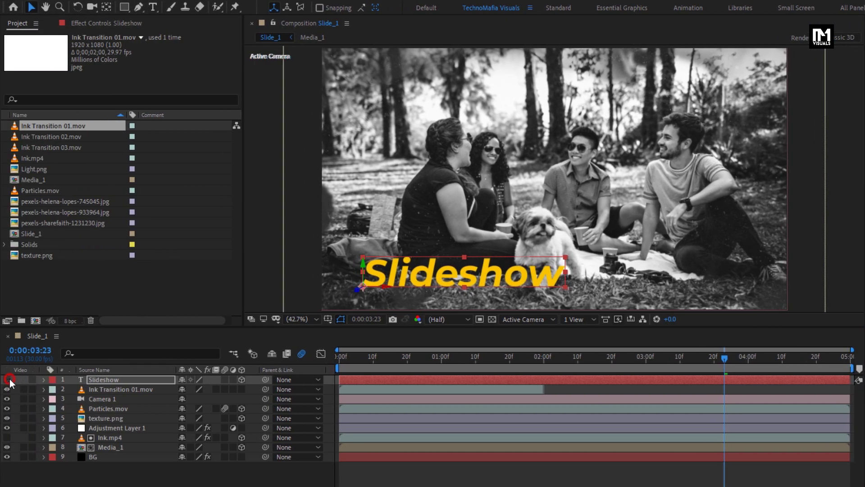
click(8, 379)
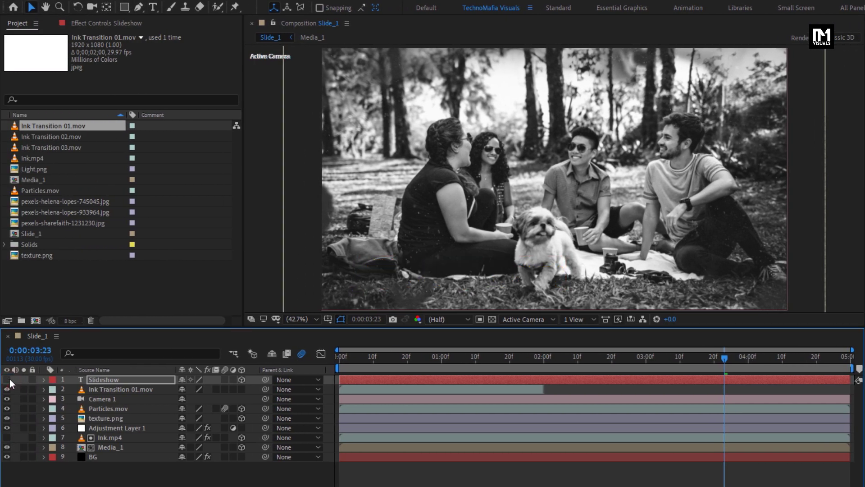
click(9, 379)
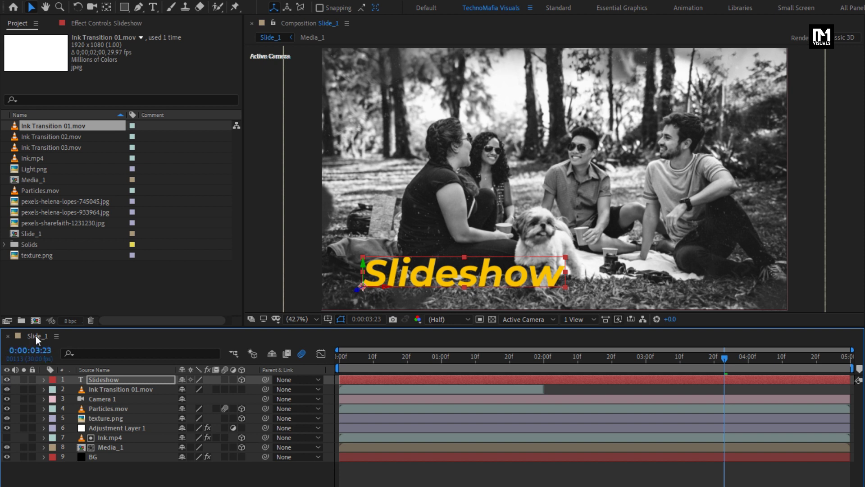
Duplicate the Media_1 composition twice and open both copies.
click(34, 181)
key(ctrl+d)
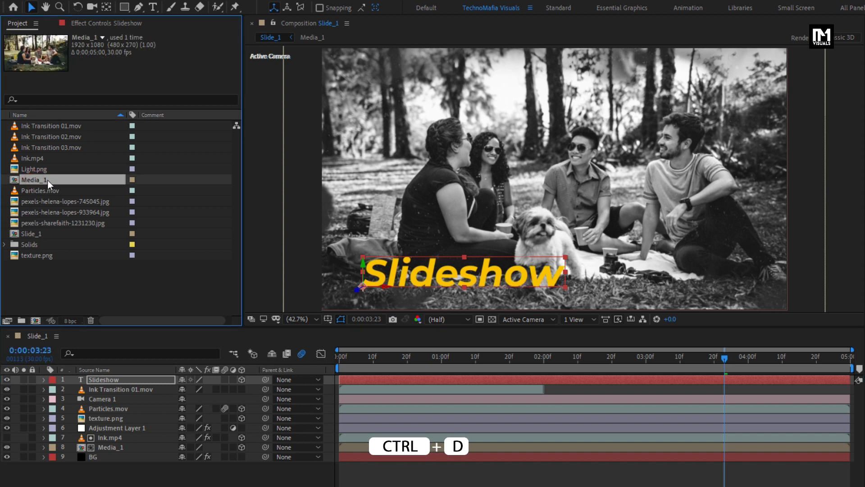
key(ctrl+d)
key(ctrl+d)
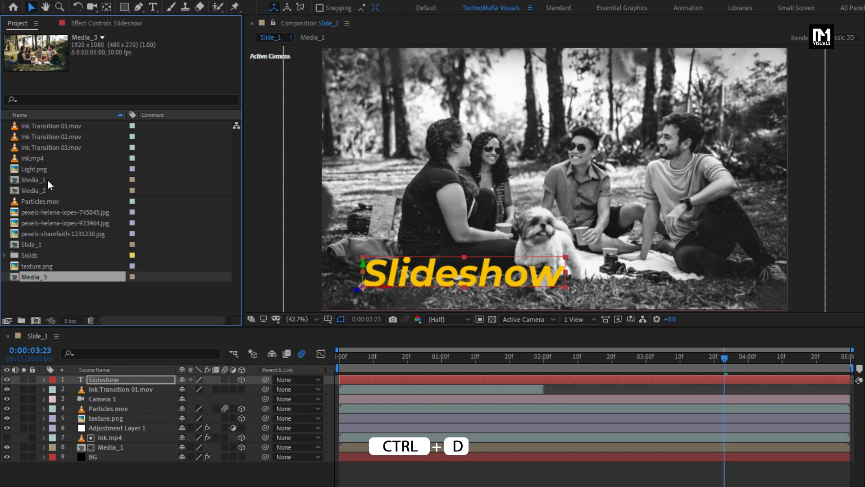
double_click(42, 193)
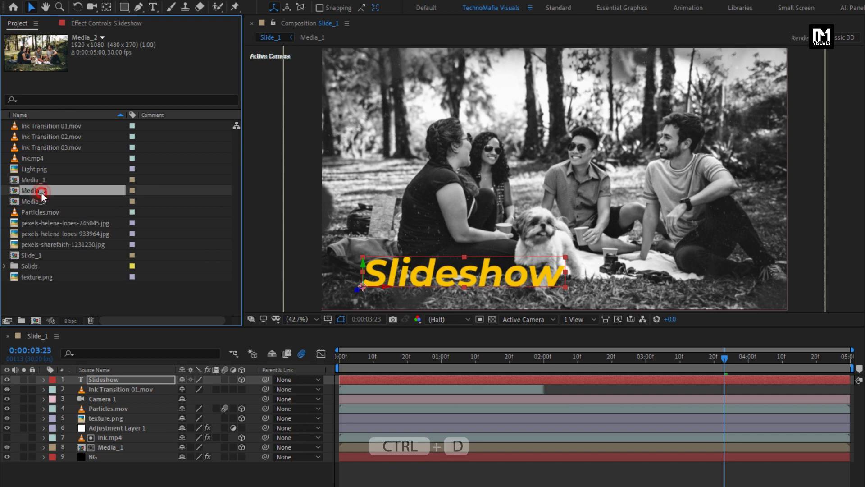
double_click(40, 201)
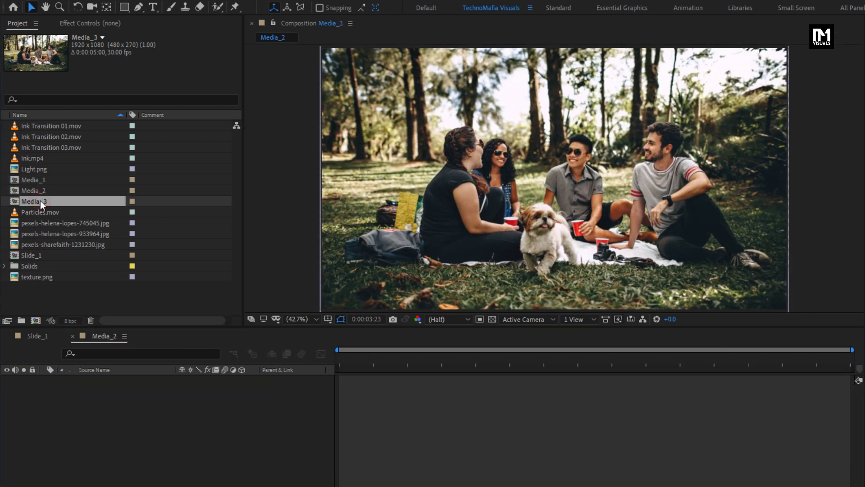
Replace the picnic photo in Media_3 with pexels-sharefaith-1231230.jpg.
click(119, 379)
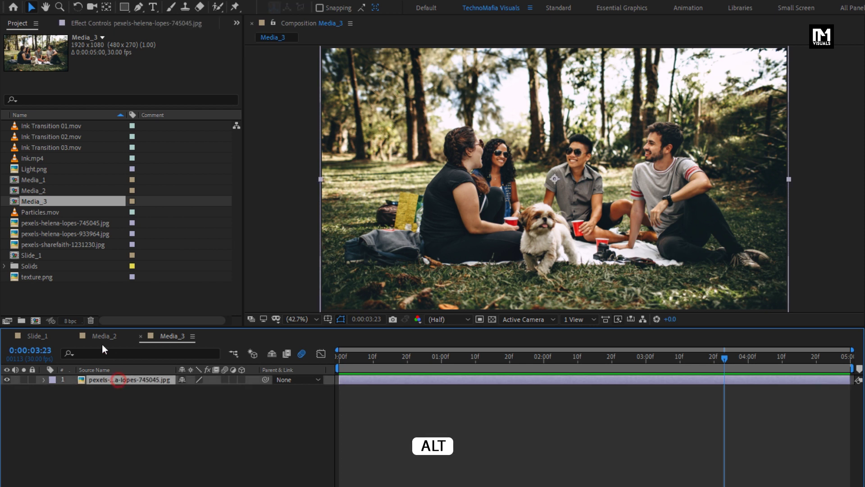
click(68, 247)
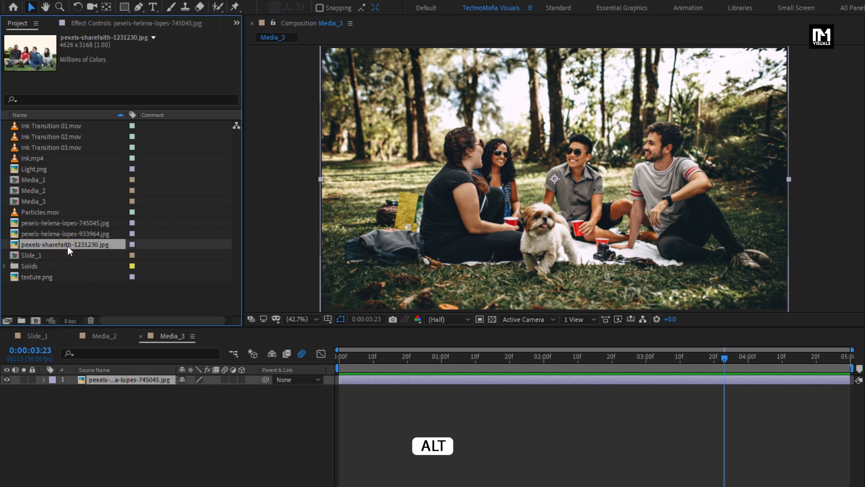
drag(61, 245, 123, 380)
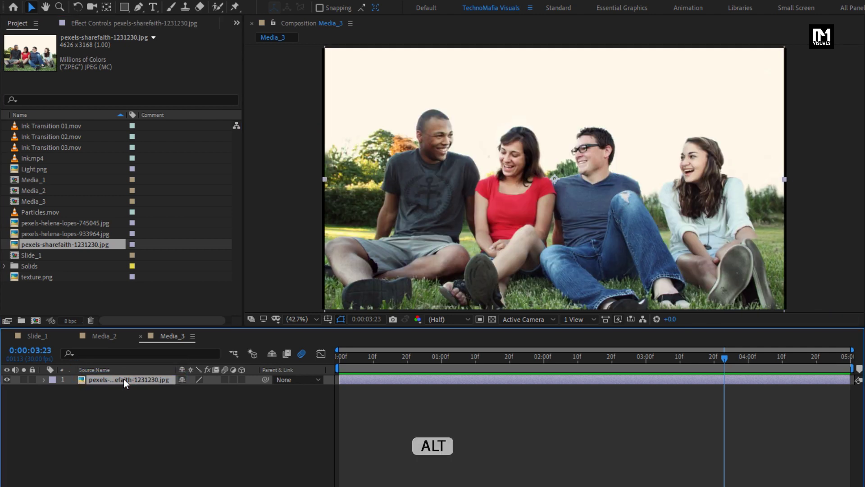
Fit the new photo to the Media_3 frame with Scale 43% and Position 960, 451.
key(s)
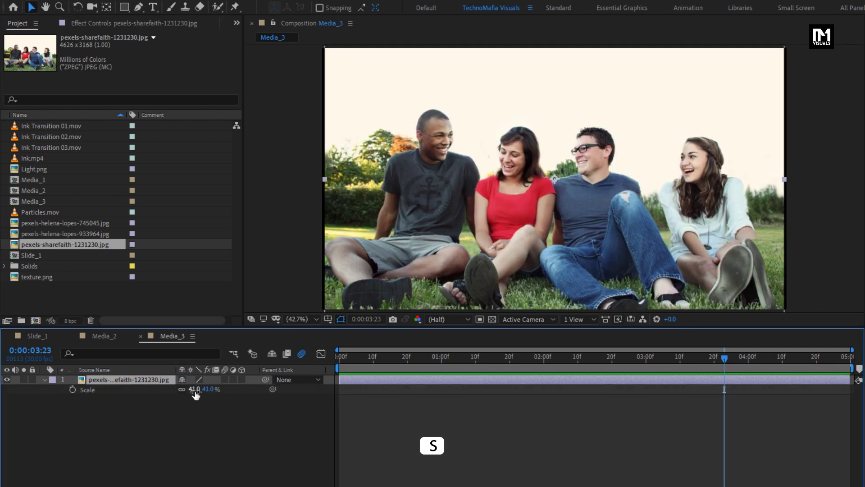
drag(213, 389, 213, 391)
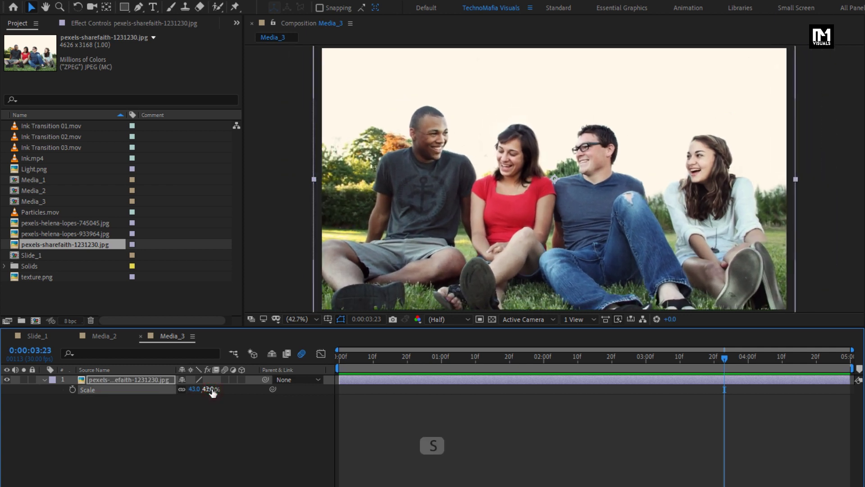
key(p)
drag(203, 389, 150, 394)
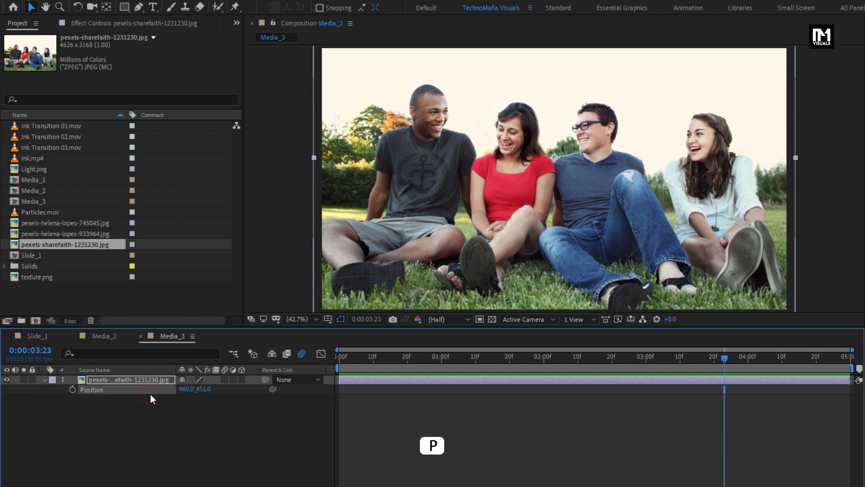
Replace the picnic photo in Media_2 with pexels-helena-lopes-933964.jpg.
key(alt)
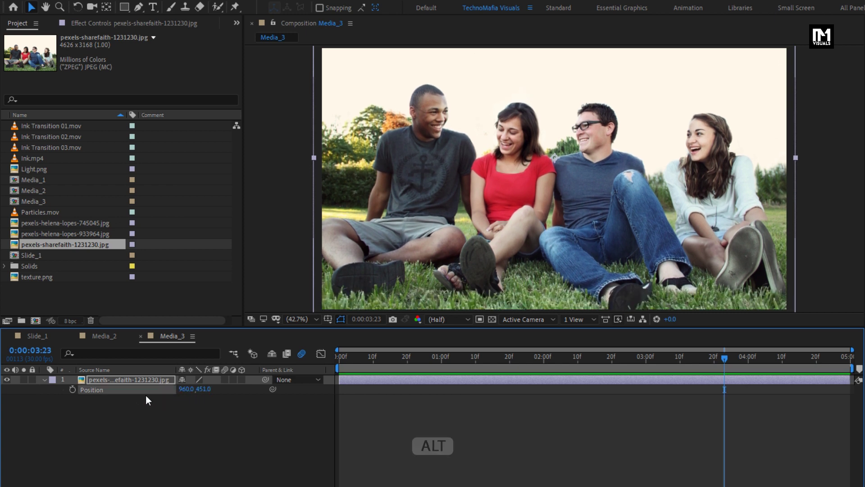
click(105, 336)
click(106, 380)
click(41, 233)
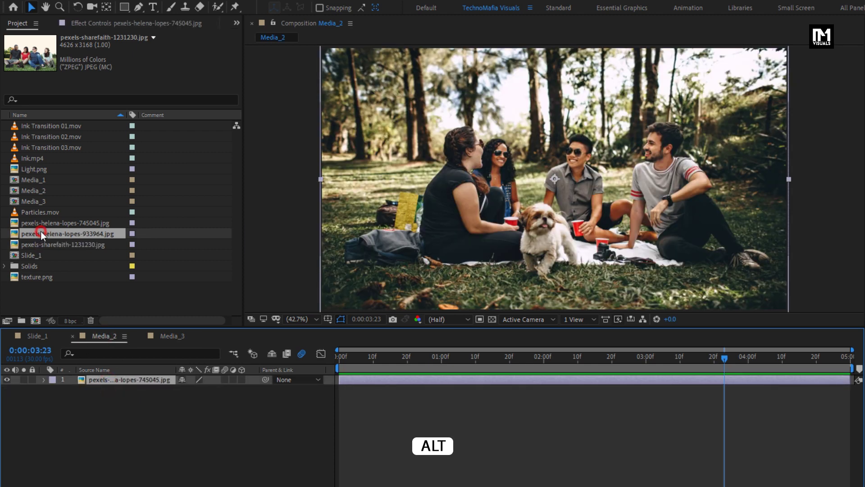
drag(43, 232, 125, 381)
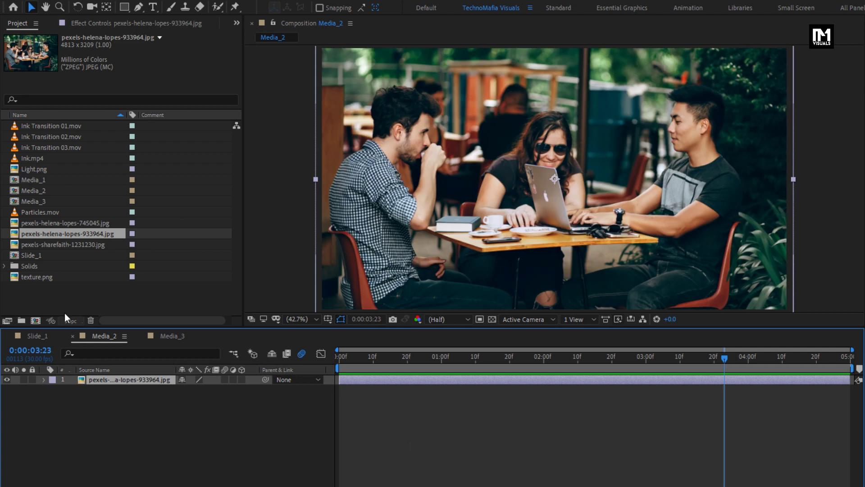
Duplicate the Slide_1 composition twice and open both copies.
click(56, 297)
click(48, 257)
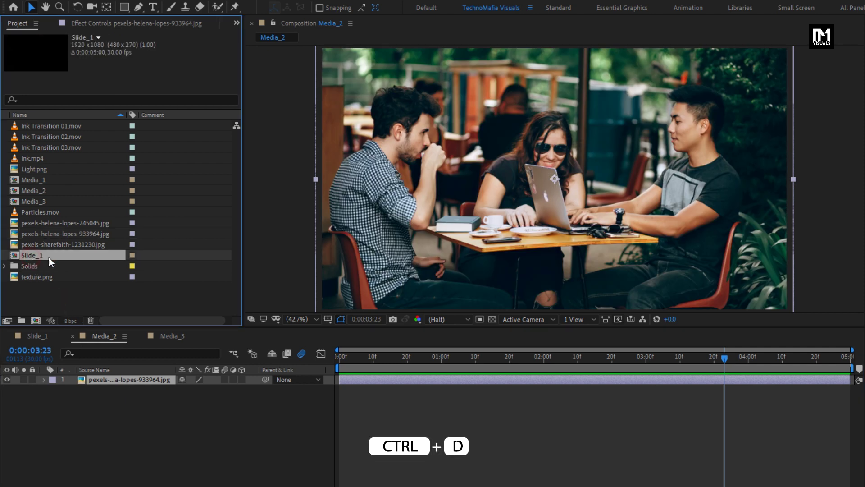
key(ctrl+d)
key(ctrl+d)
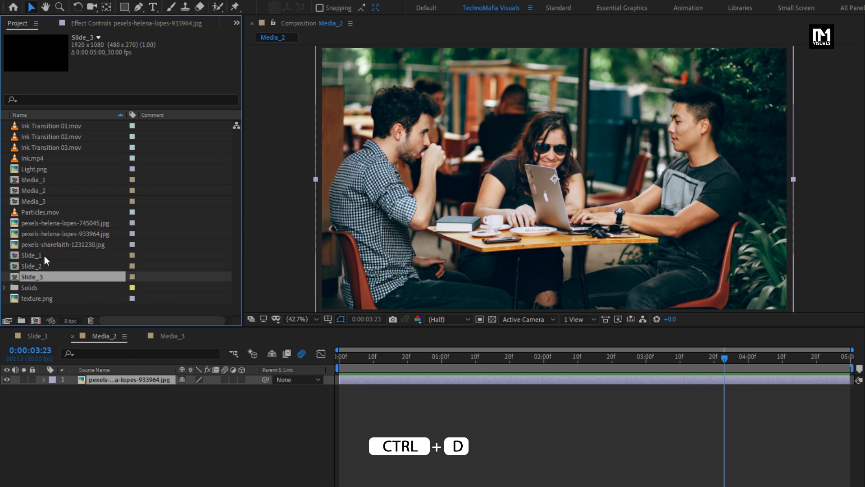
double_click(38, 264)
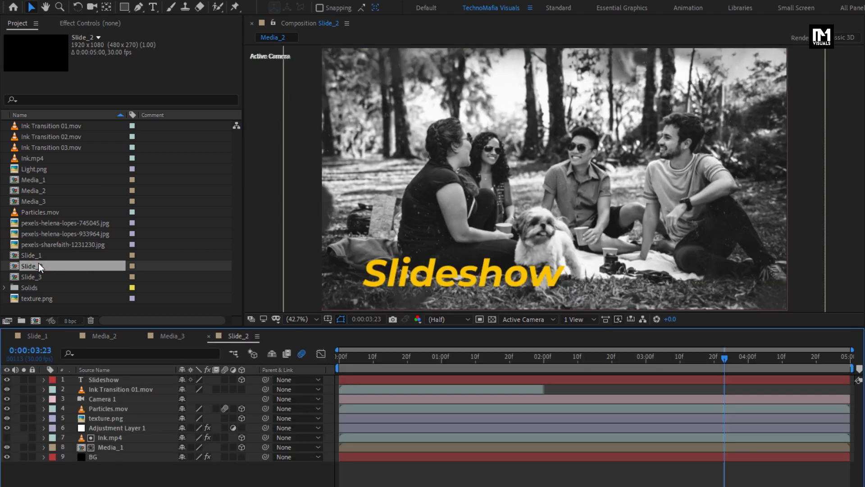
double_click(40, 278)
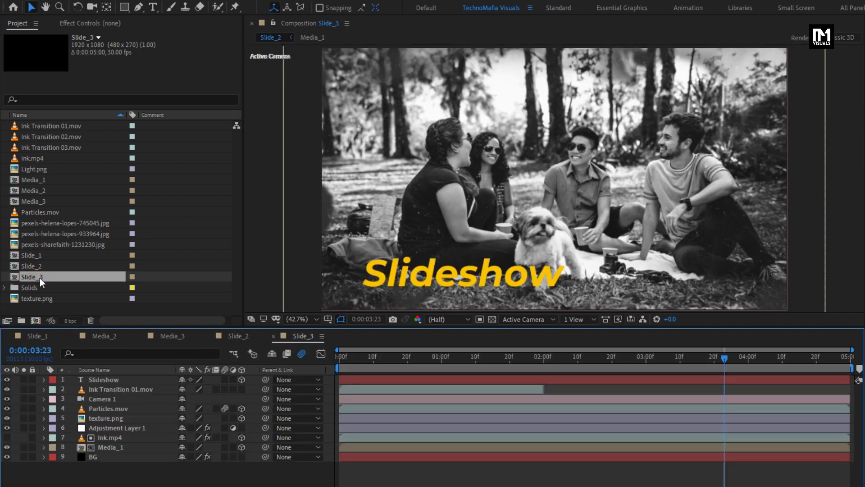
Hide the Slideshow text in Slide_3 and replace its Media_1 layer with Media_3.
click(101, 379)
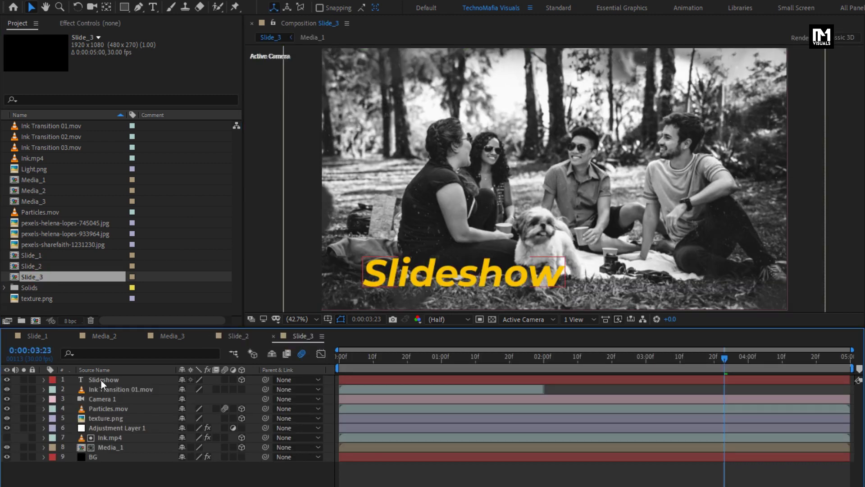
click(7, 379)
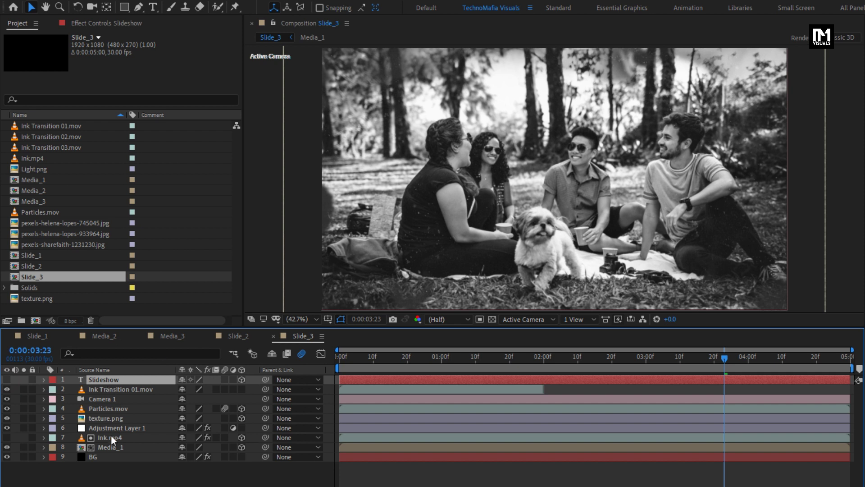
click(115, 448)
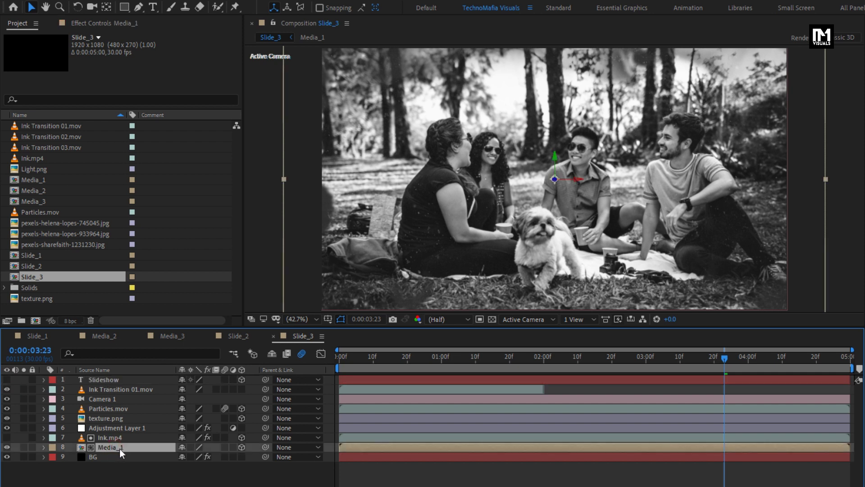
alt+click(37, 201)
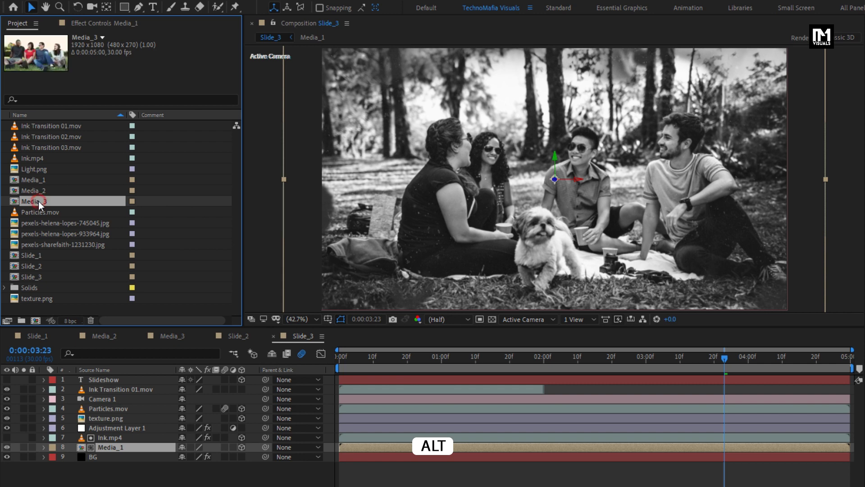
drag(39, 201, 119, 448)
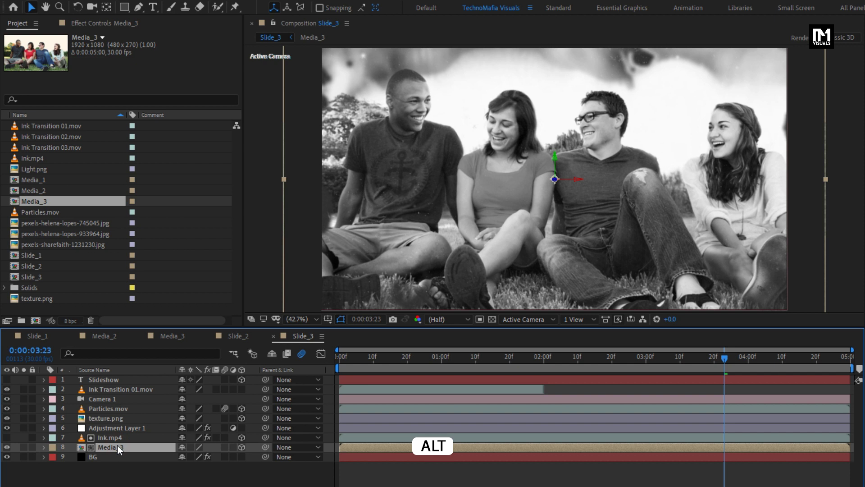
Replace the ink transition layer in Slide_3 with Ink Transition 03.mov and check the reveal up to 0:00:00:25.
click(115, 390)
key(alt)
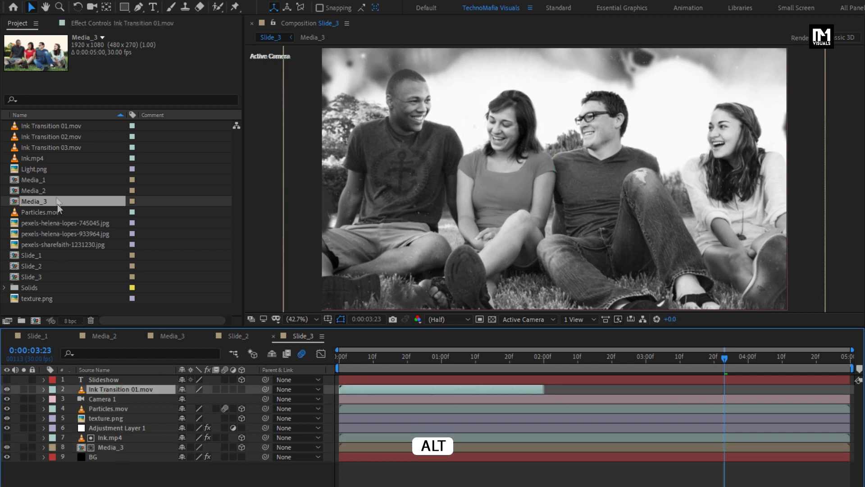
click(54, 148)
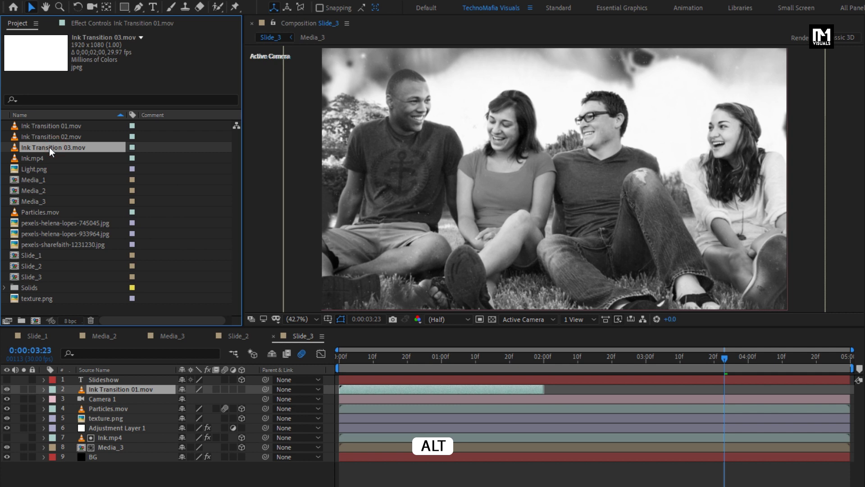
mouse_move(50, 147)
mouse_down()
mouse_move(106, 369)
mouse_move(129, 390)
mouse_up()
drag(353, 357, 410, 358)
click(424, 358)
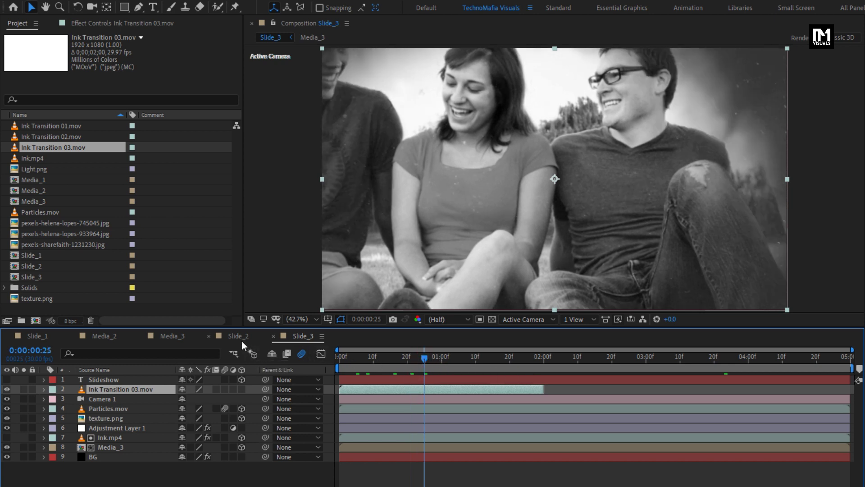
In Slide_2, hide the Slideshow text and replace the Media_1 layer with Media_2.
click(239, 336)
click(110, 448)
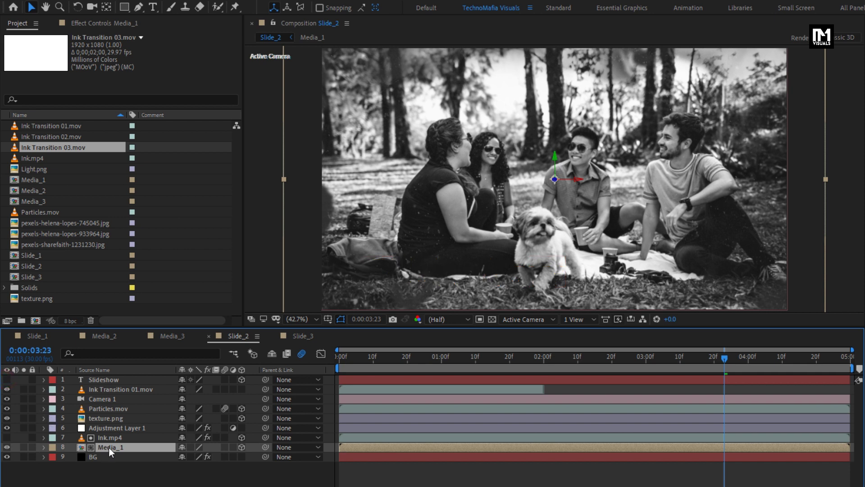
alt+click(37, 191)
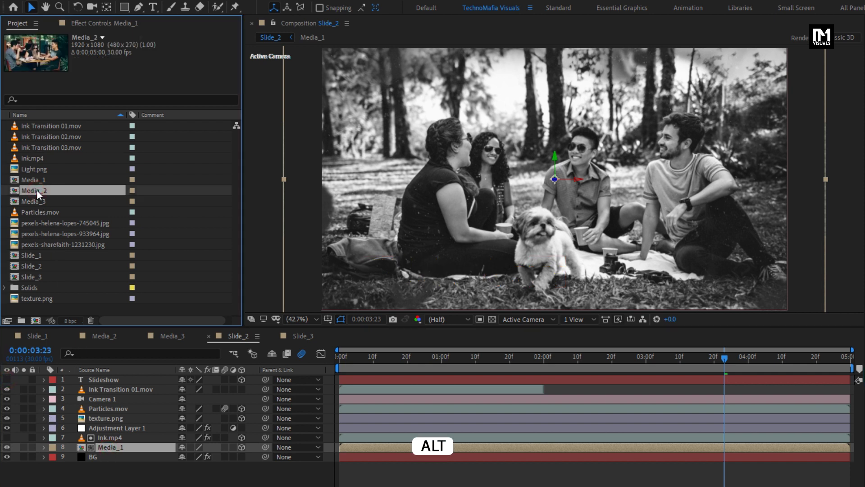
drag(36, 190, 119, 446)
Replace the ink transition layer in Slide_2 with Ink Transition 02.mov and check the reveal up to 0:00:00:17.
click(110, 390)
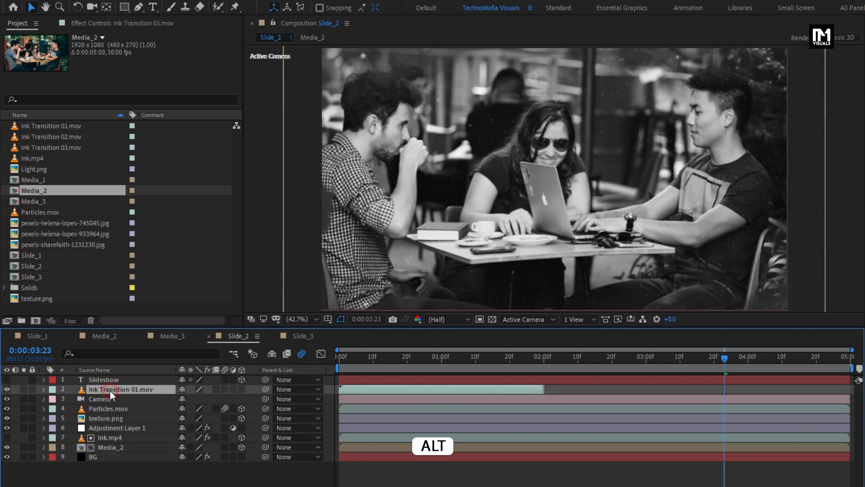
click(53, 138)
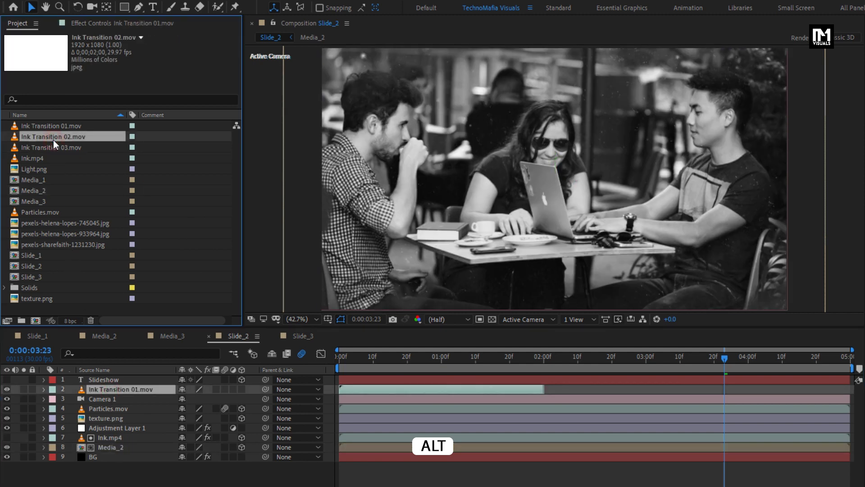
mouse_move(51, 139)
mouse_down()
mouse_move(79, 137)
mouse_move(141, 387)
mouse_move(131, 390)
mouse_up()
drag(342, 357, 396, 358)
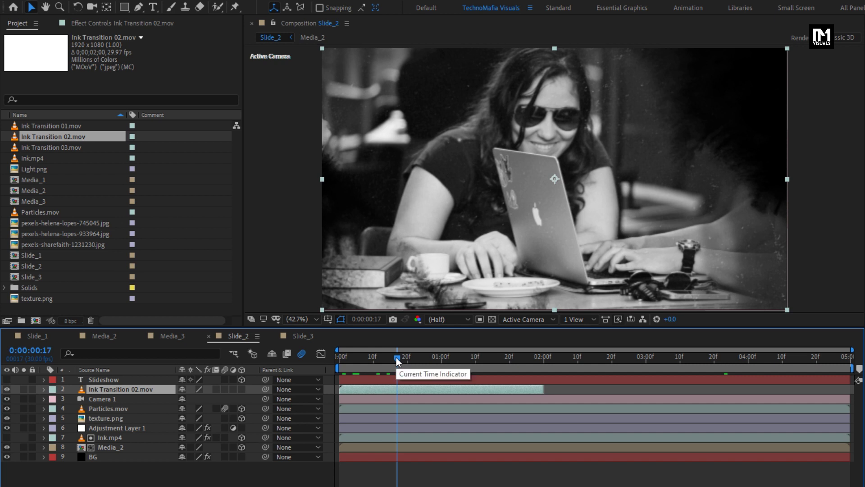
Create a new 1080p composition named Slideshow with a duration of 0:00:12:00.
key(ctrl+n)
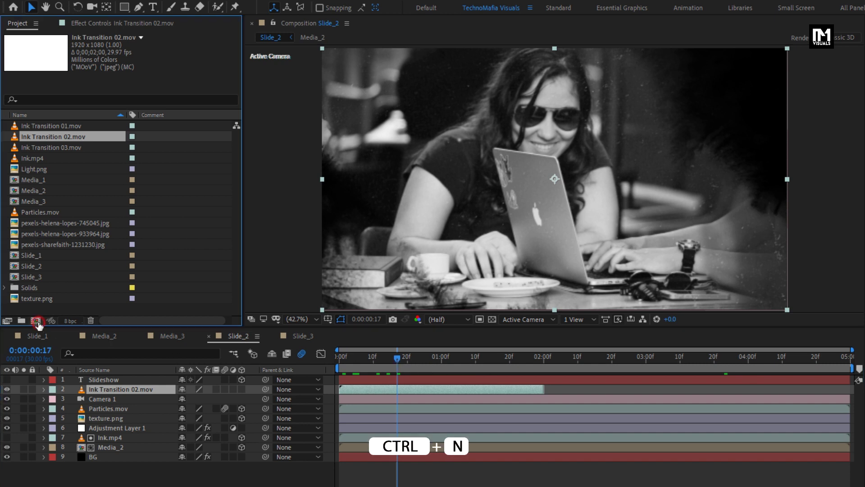
text(Slideshow)
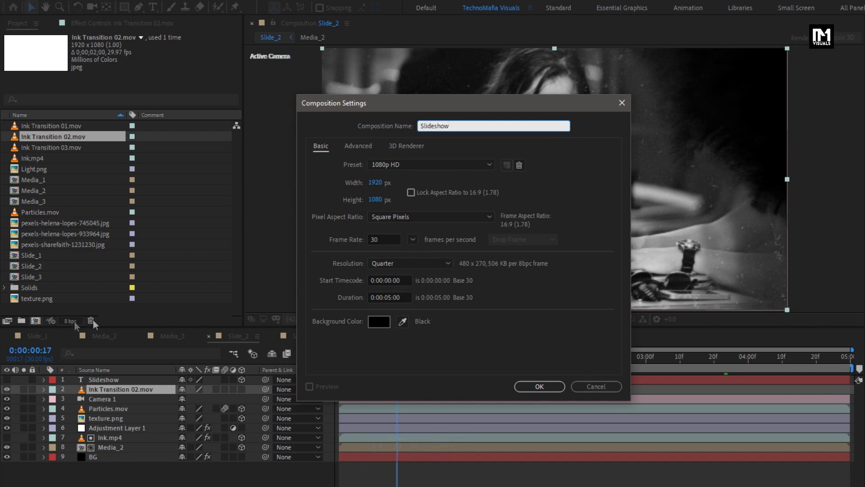
click(390, 297)
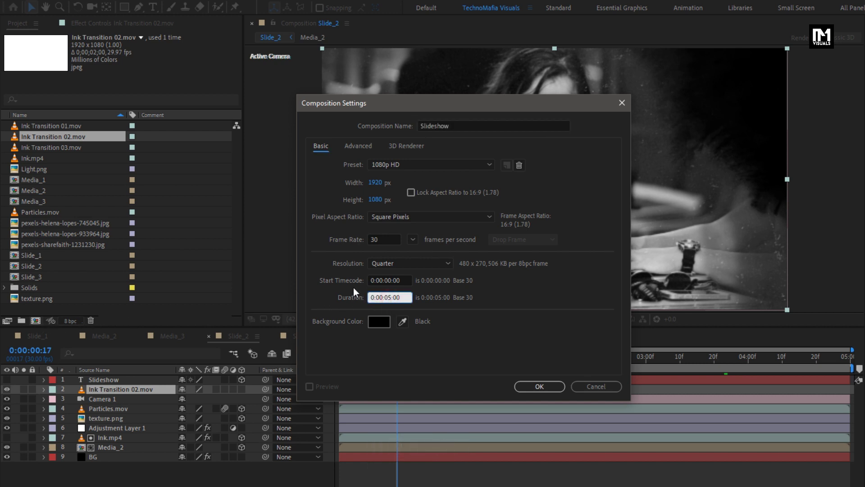
key(BackSpace)
key(BackSpace)
text(12)
click(528, 386)
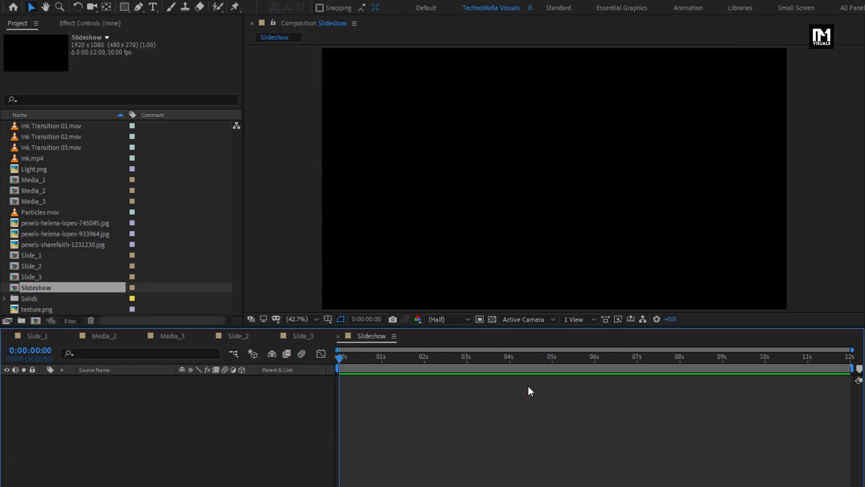
Add Slide_1, Slide_2 and Slide_3 to the Slideshow composition, with Slide_3 on top and Slide_1 at the bottom.
click(34, 278)
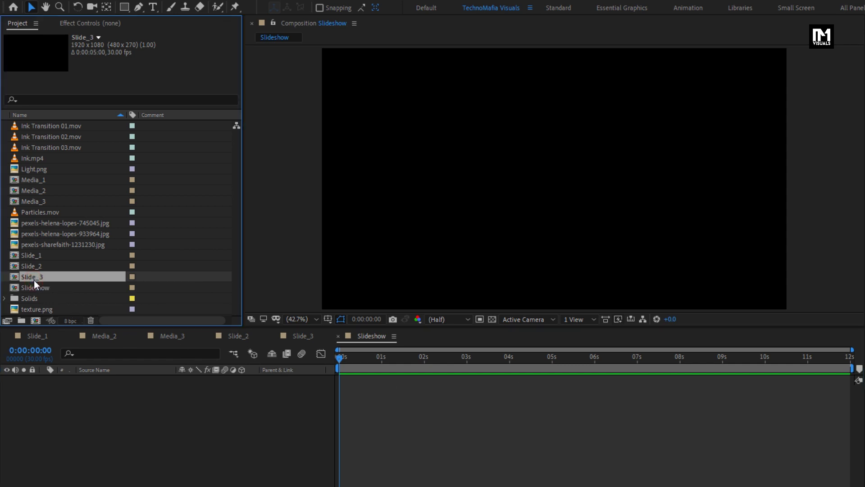
ctrl+click(33, 267)
ctrl+click(33, 256)
drag(33, 256, 75, 425)
click(75, 426)
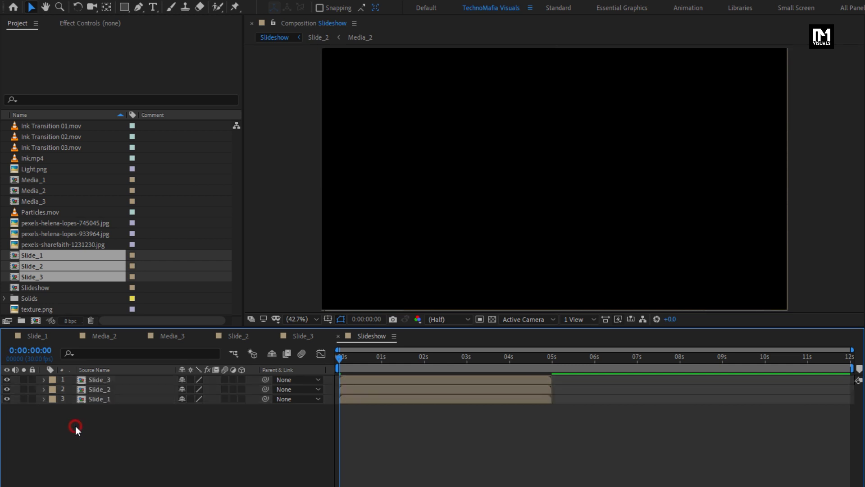
Stagger the slide layers so Slide_2 starts at about 4 seconds and Slide_3 at about 7 seconds, and check the overlap.
drag(374, 391, 537, 391)
click(510, 362)
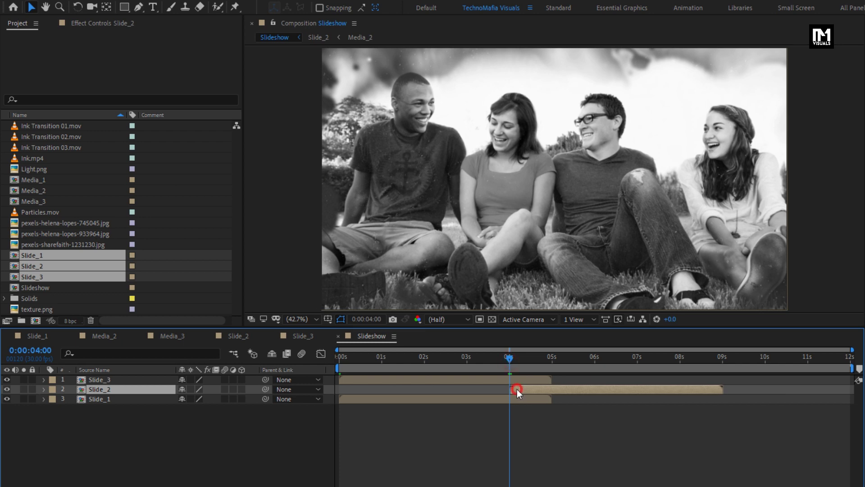
drag(452, 380, 689, 381)
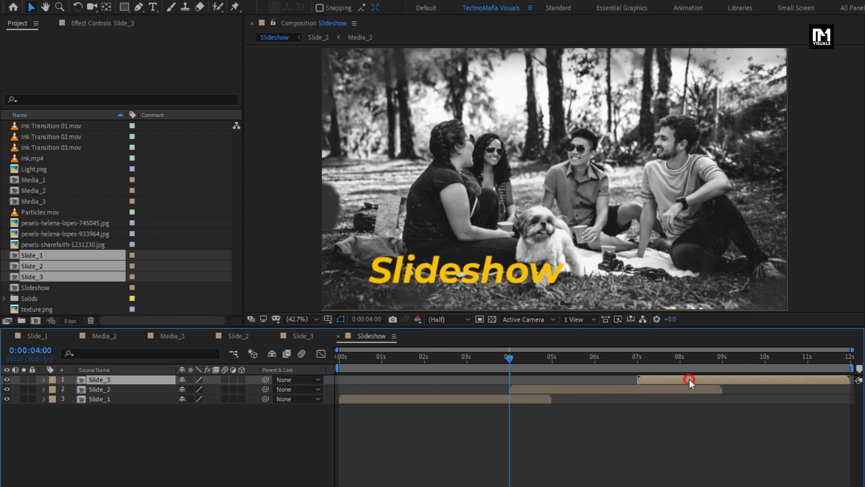
drag(636, 360, 678, 360)
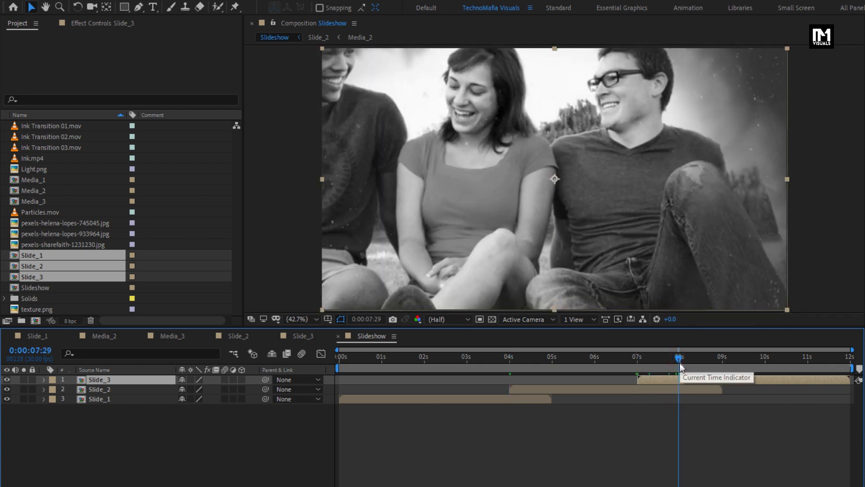
Extend the Slideshow composition's duration to 0:00:13:00.
click(75, 2)
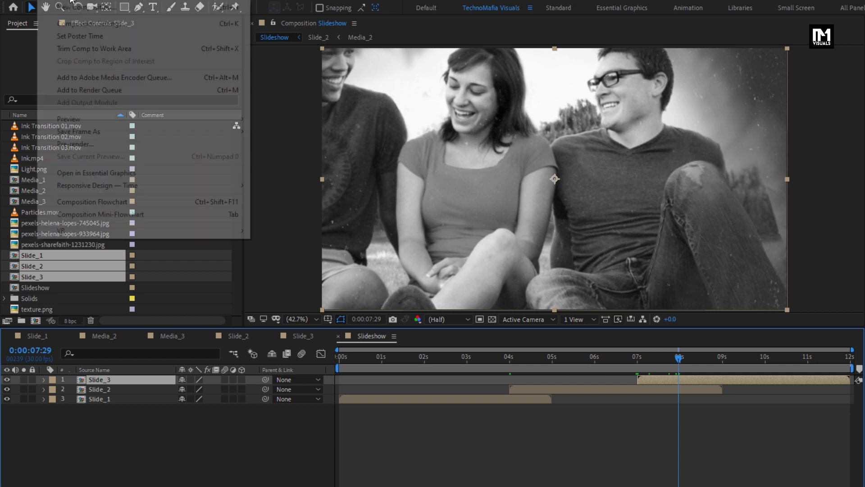
click(100, 23)
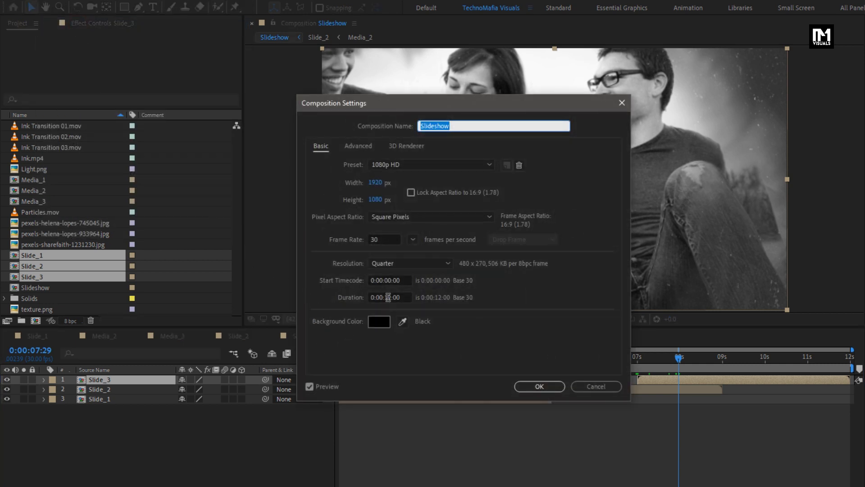
click(388, 298)
text(3)
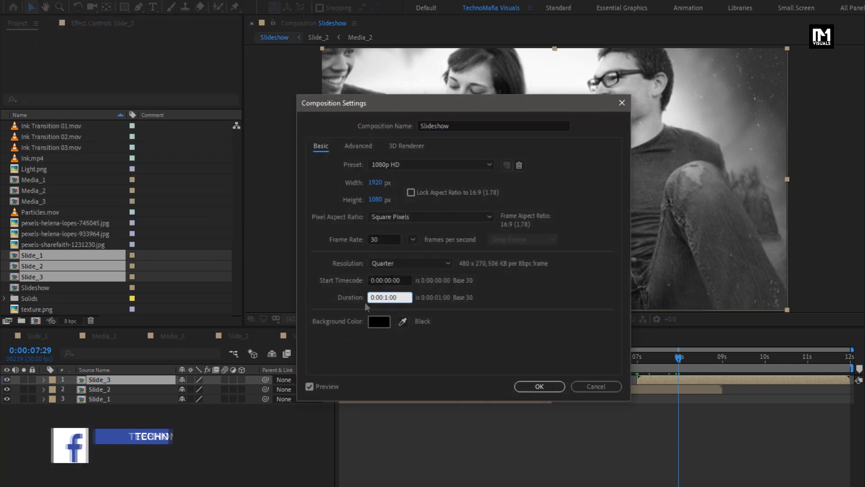
click(536, 386)
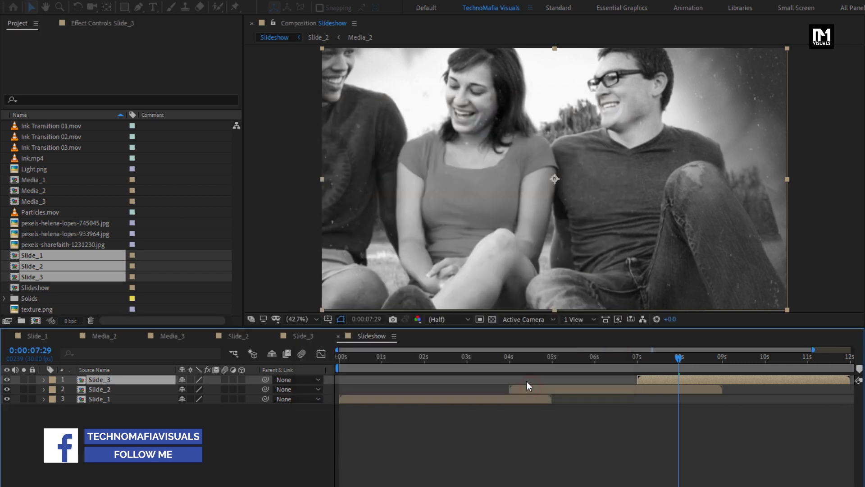
drag(813, 349, 852, 349)
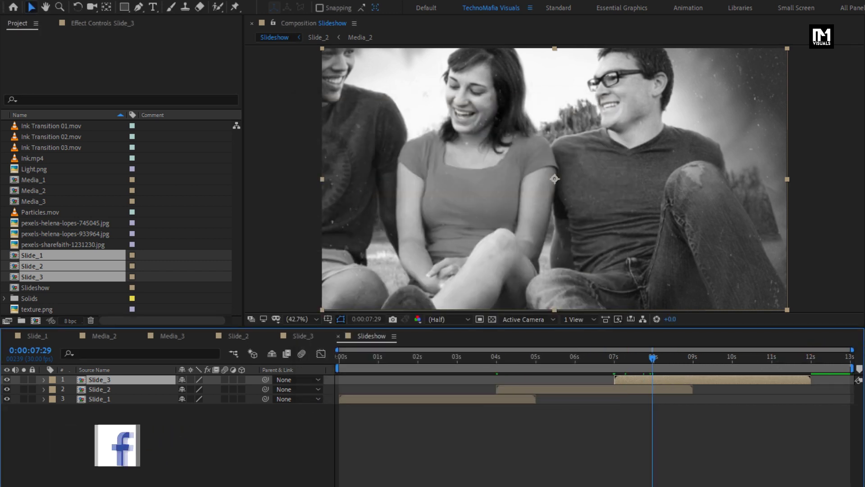
Move the Slide_3 layer to start at about 8 seconds and check the transition from Slide_1 to Slide_2.
drag(629, 378, 667, 377)
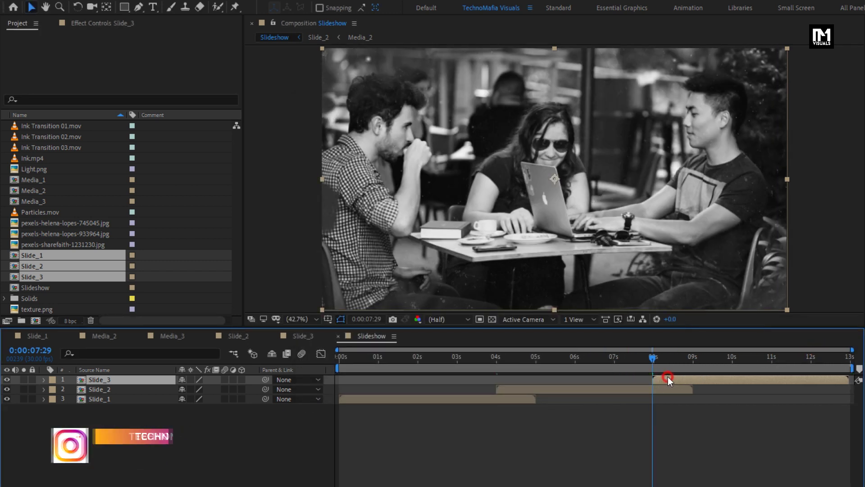
mouse_move(480, 360)
mouse_down()
mouse_move(528, 357)
mouse_move(504, 358)
mouse_up()
click(517, 359)
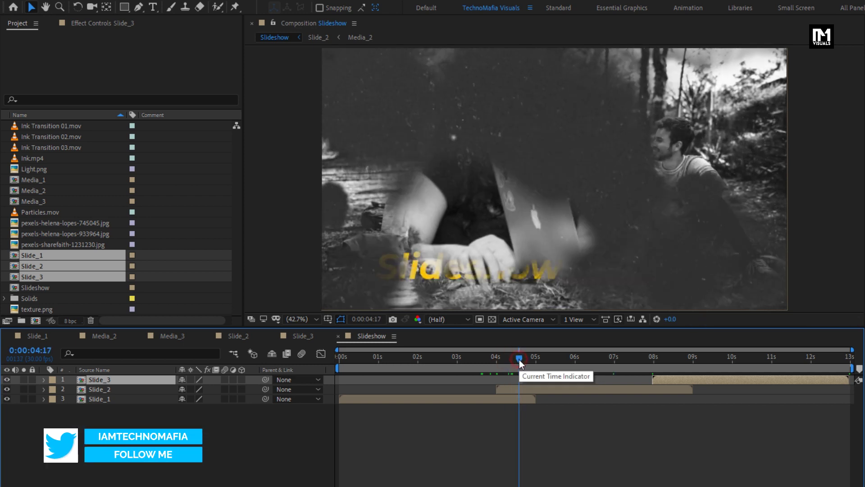
click(545, 360)
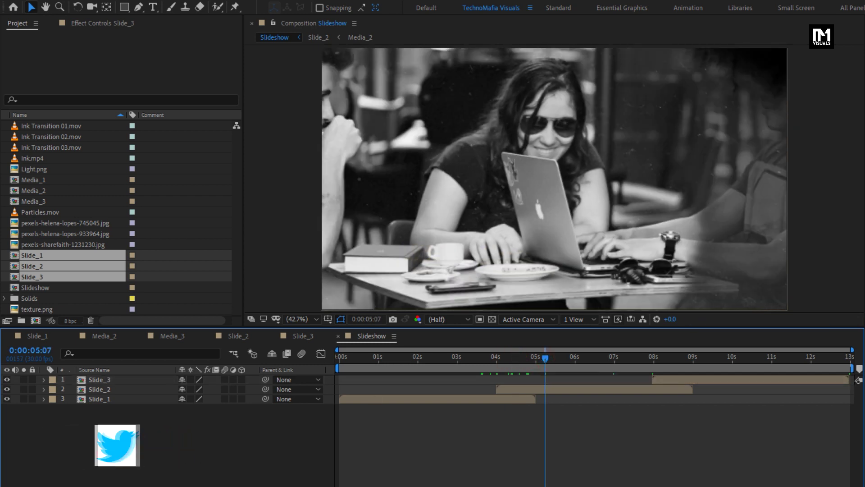
Add an adjustment layer above the slides in Slideshow and apply the Exposure color correction effect to it.
right_click(102, 454)
mouse_move(122, 334)
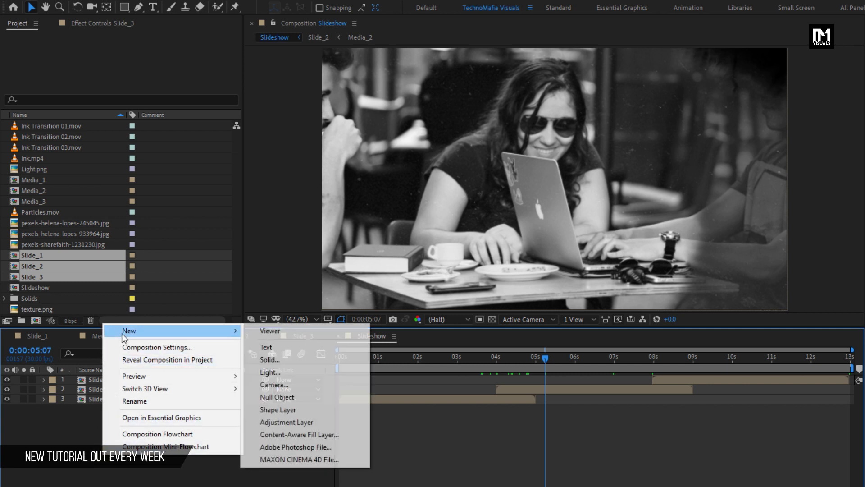
click(284, 421)
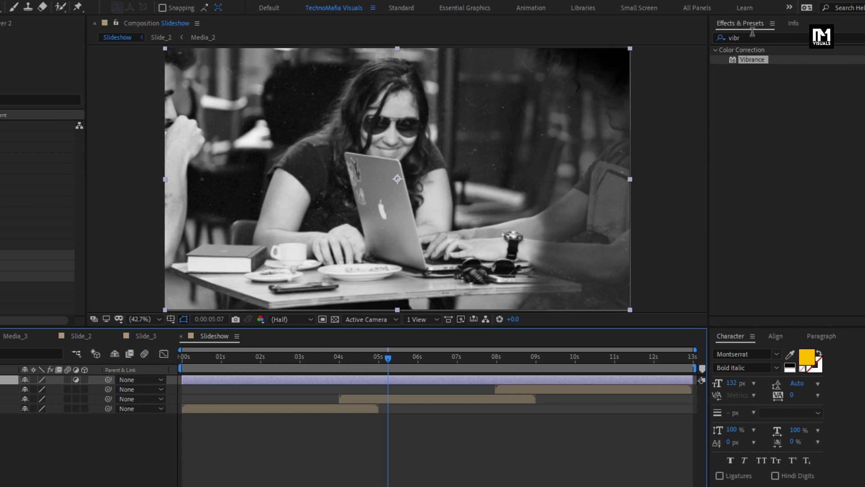
click(752, 37)
text(exp)
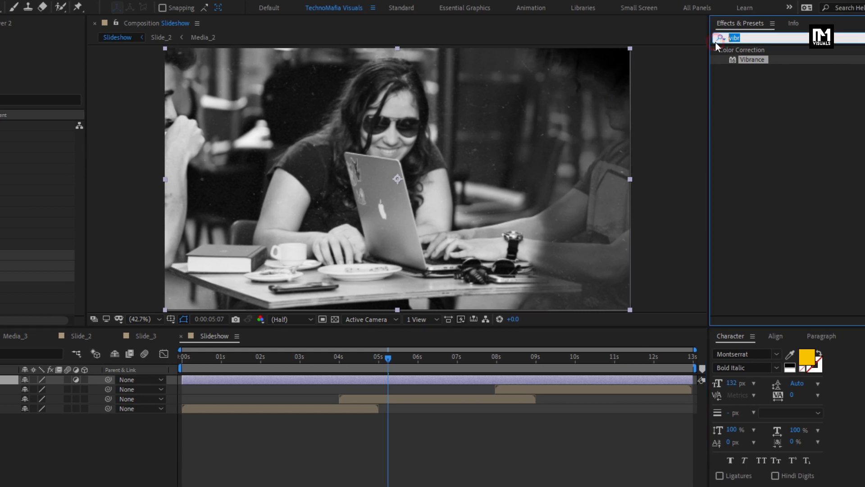
text(o)
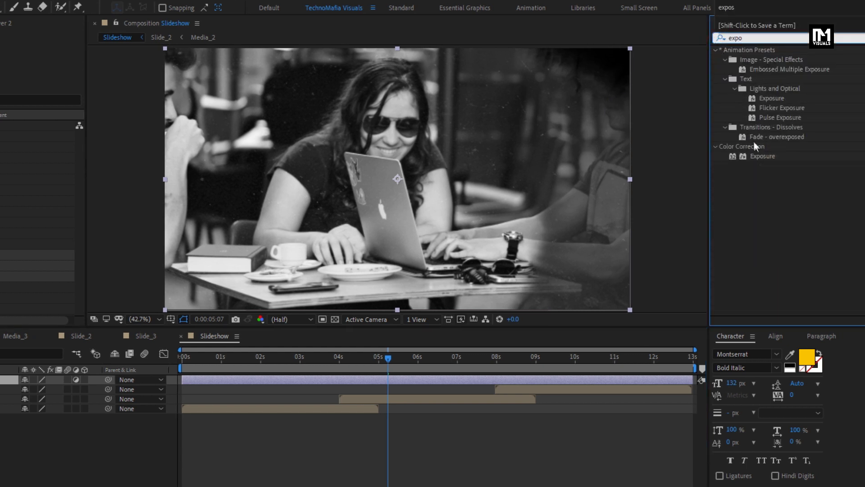
click(761, 156)
drag(769, 158, 436, 187)
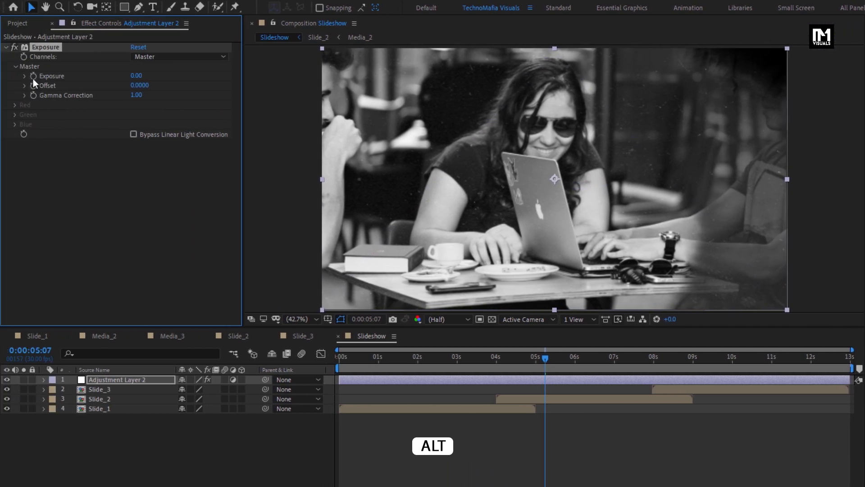
Give the adjustment layer's master Exposure the expression wiggle(5,0.3), check the flicker up to 0:00:02:25, and collapse the layer.
alt+click(33, 76)
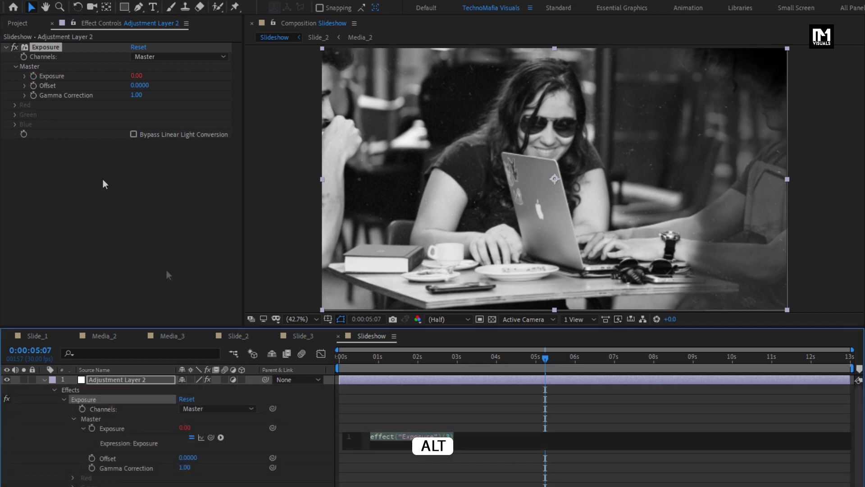
text(w)
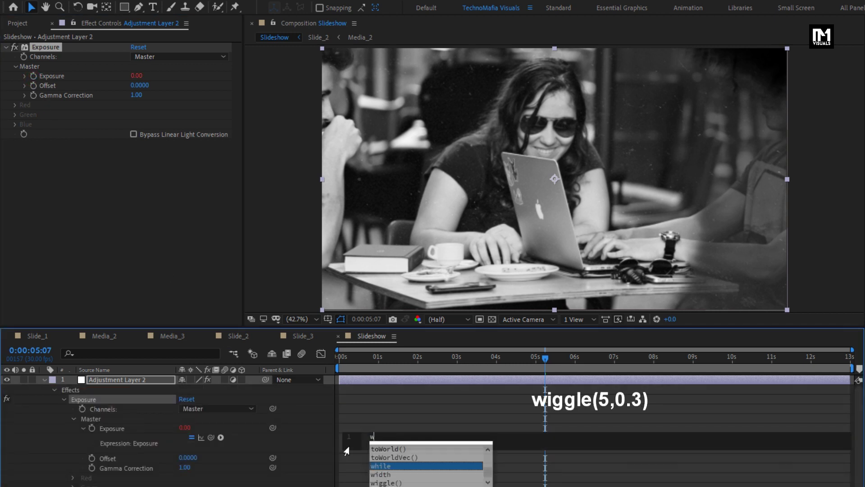
text(iggle)
key(Escape)
text((5,0.3)
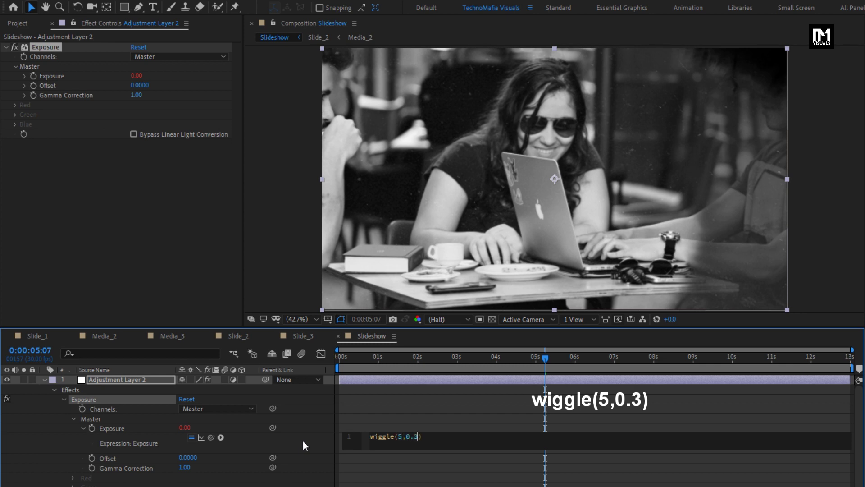
key(KP_Enter)
drag(352, 359, 450, 347)
click(132, 381)
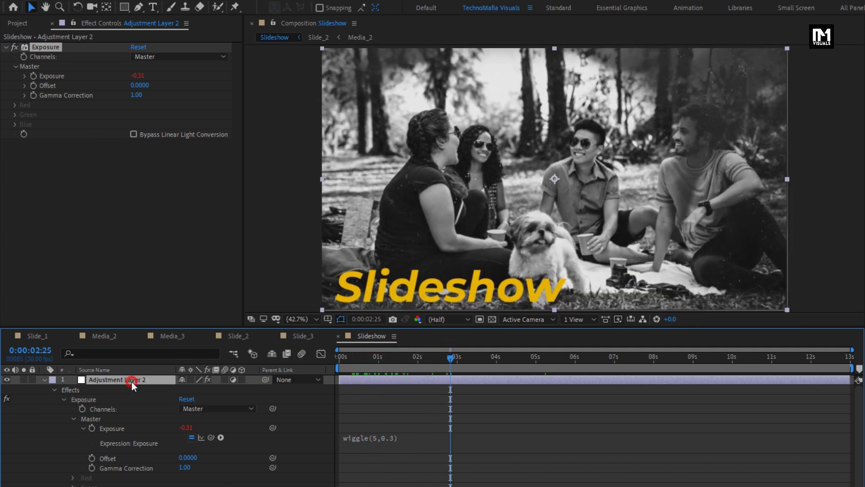
click(44, 380)
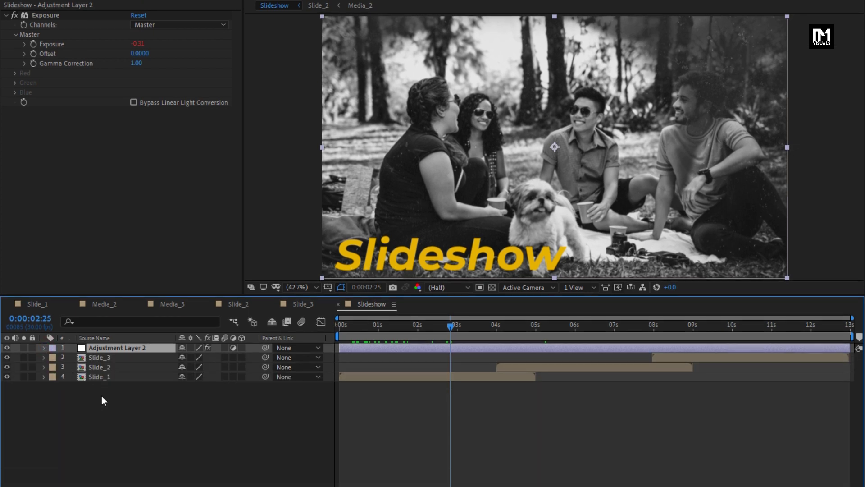
Add a second adjustment layer at the top of the Slideshow stack and apply the Curves effect to it.
right_click(100, 427)
mouse_move(133, 357)
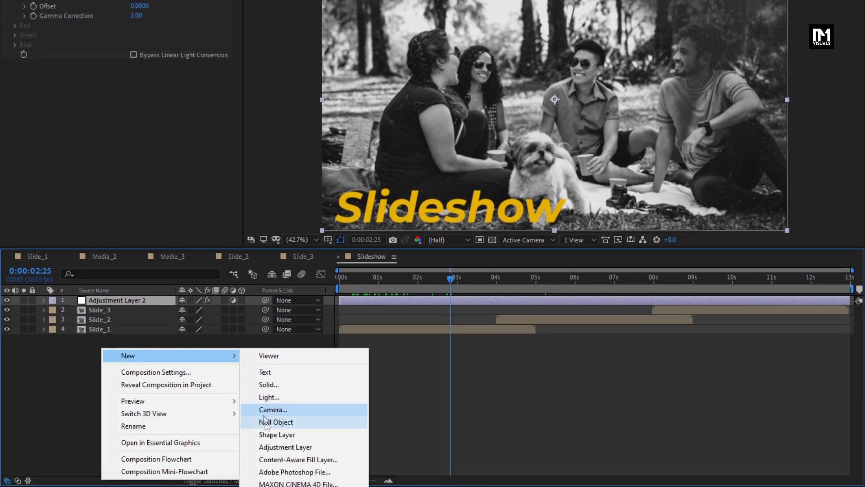
click(266, 449)
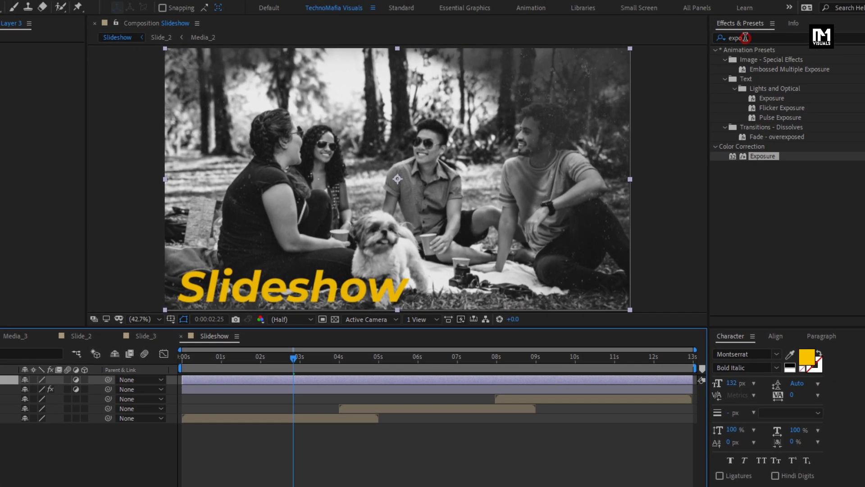
click(715, 44)
text(curv)
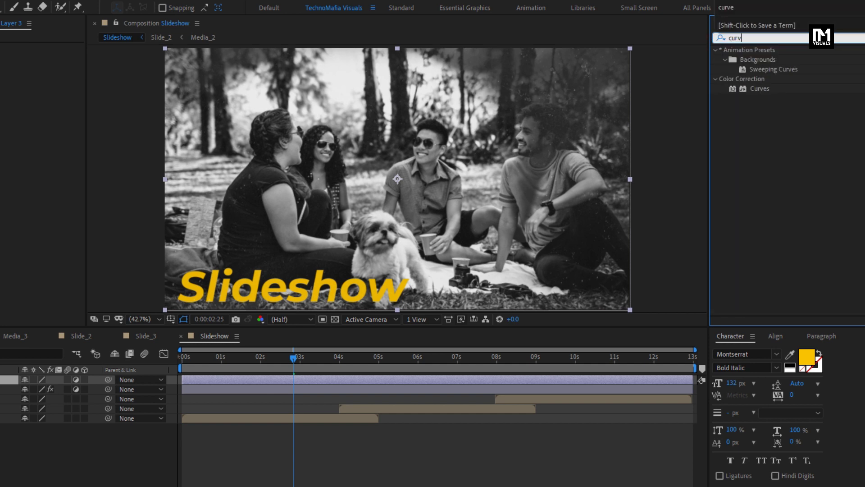
drag(751, 86, 429, 161)
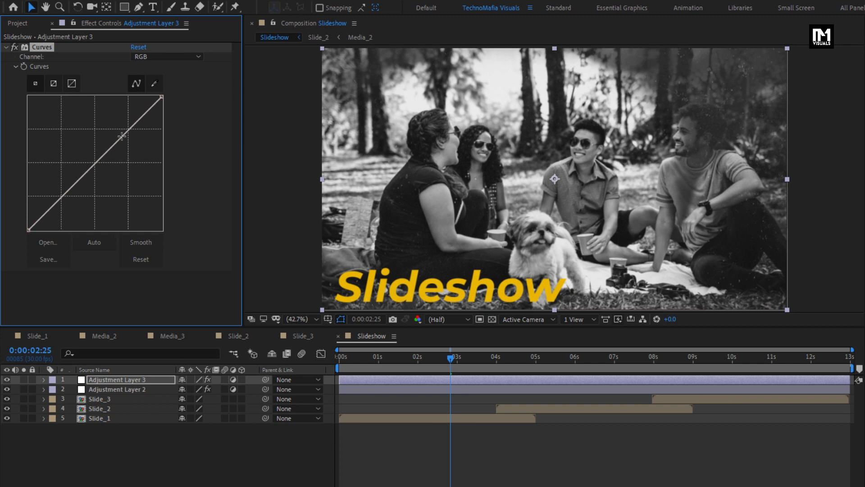
Shape the RGB curve for more contrast by raising an upper highlight point and anchoring a lower shadow point near the diagonal.
click(119, 134)
drag(120, 134, 117, 131)
drag(66, 178, 63, 194)
drag(118, 132, 120, 123)
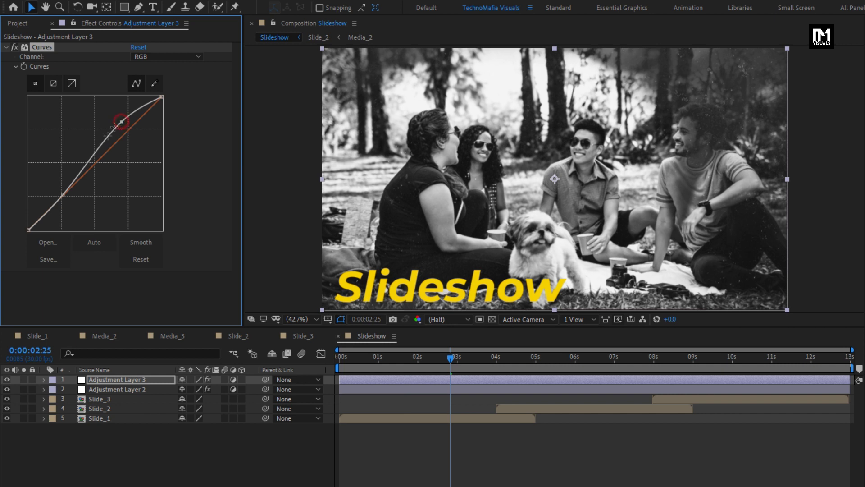
Lower the shadow point of the RGB curve slightly and apply the Unsharp Mask effect to the top adjustment layer.
drag(65, 195, 62, 198)
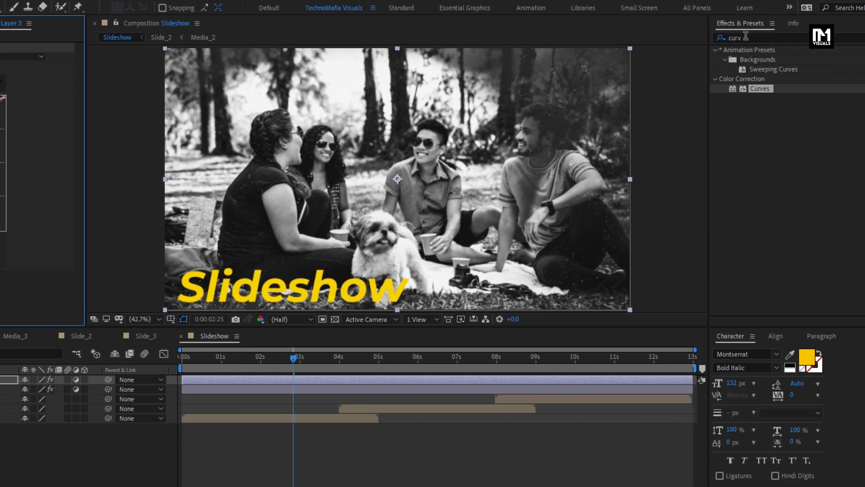
click(743, 37)
text(unsh)
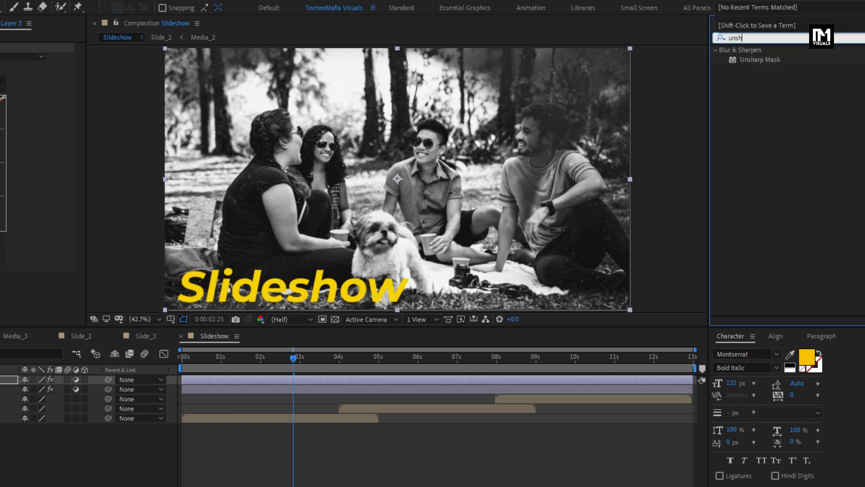
drag(759, 59, 423, 178)
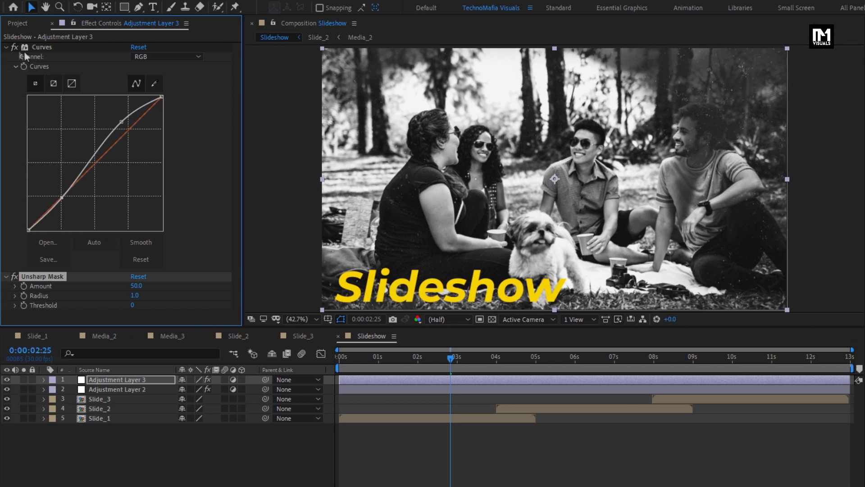
Collapse the Curves effect and set Unsharp Mask's Amount to 80 and Radius to 2.
click(6, 47)
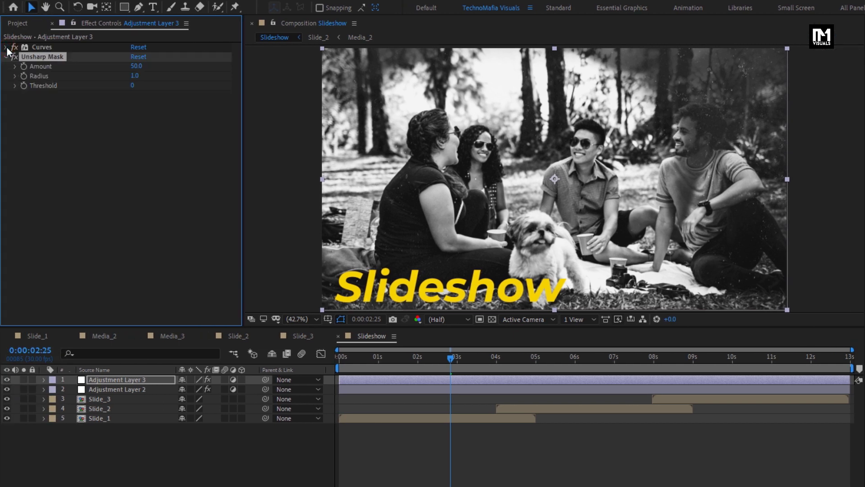
click(137, 66)
text(80)
key(Return)
click(135, 76)
text(2)
key(Return)
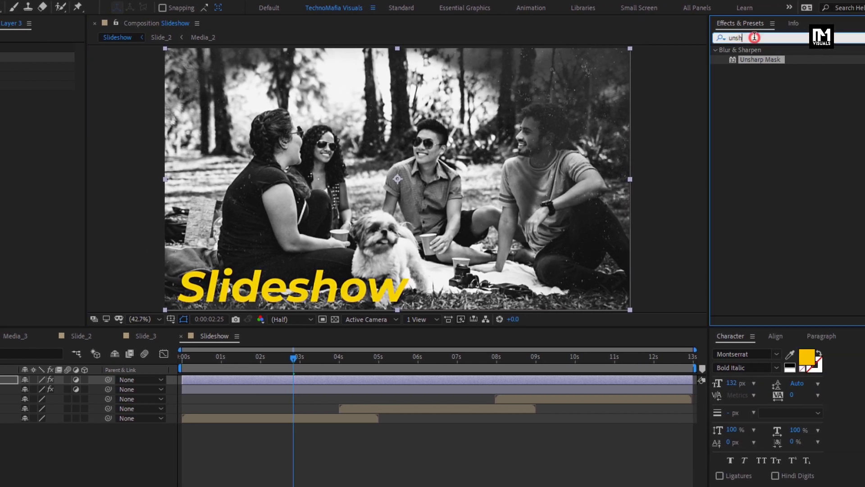
Apply the Noise effect to the top adjustment layer with the Amount of Noise set to 5%.
click(739, 38)
text(noi)
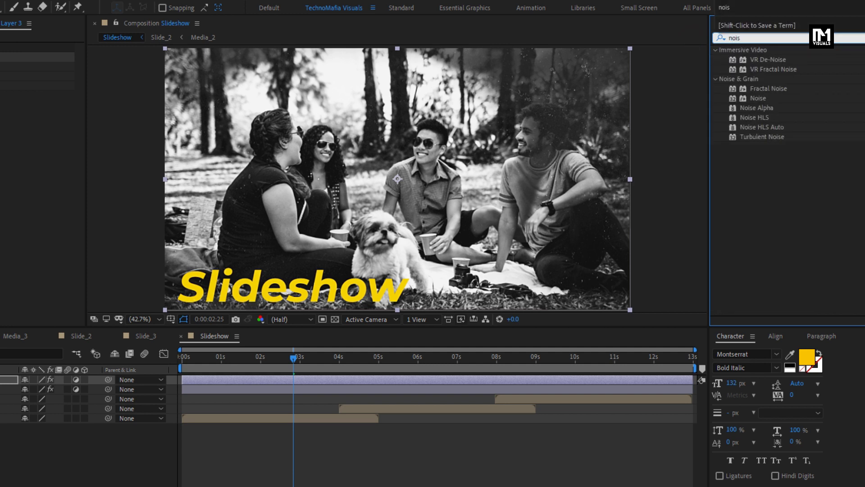
drag(761, 103, 456, 146)
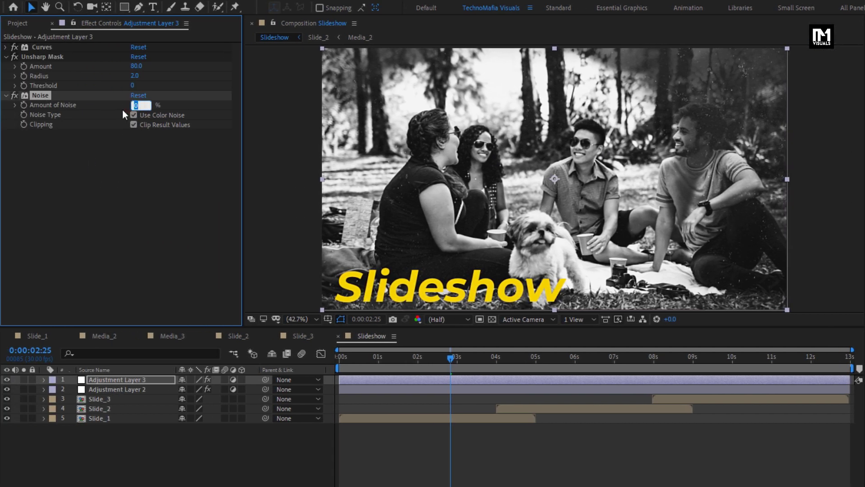
text(5)
key(Return)
Add Light.png at the top of the Slideshow stack and apply the Exposure color correction effect to it.
click(18, 23)
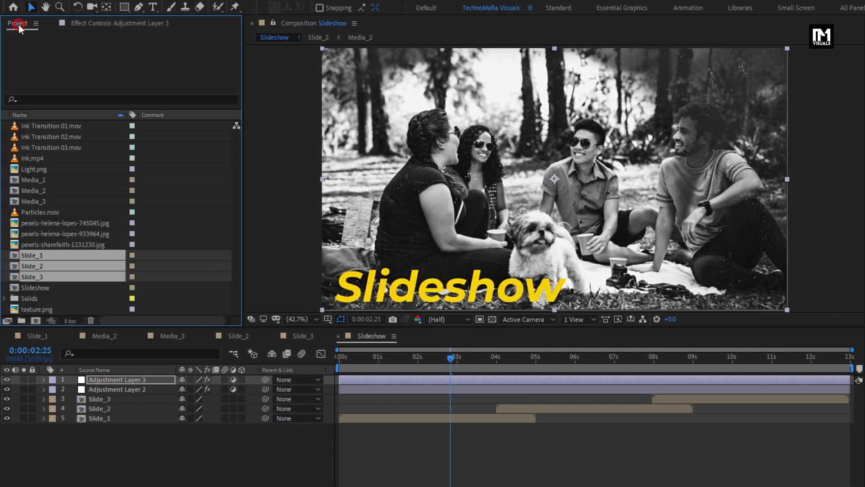
click(35, 170)
drag(34, 171, 122, 380)
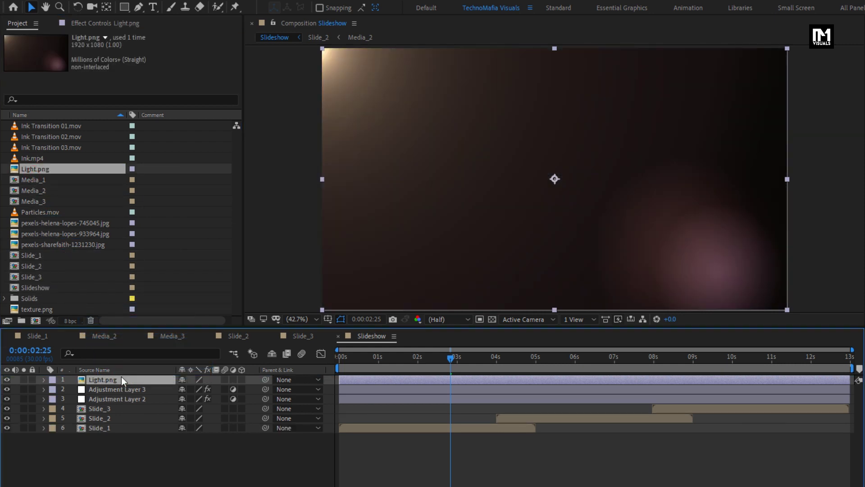
click(720, 38)
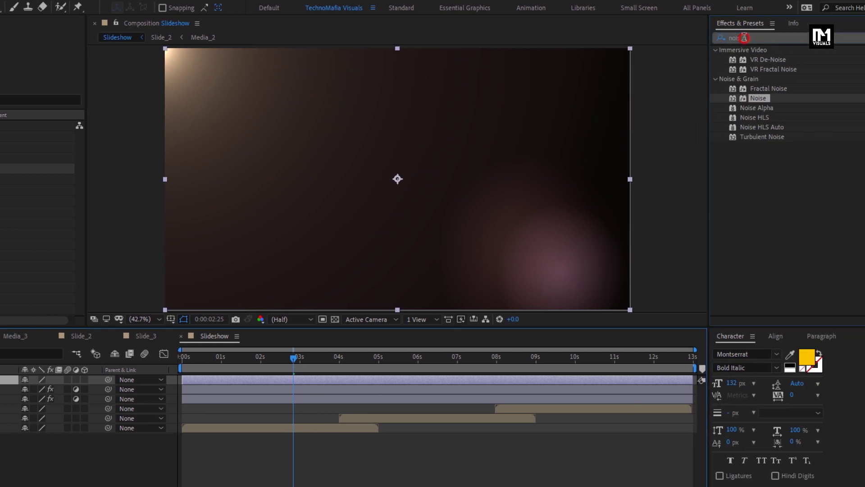
text(expo)
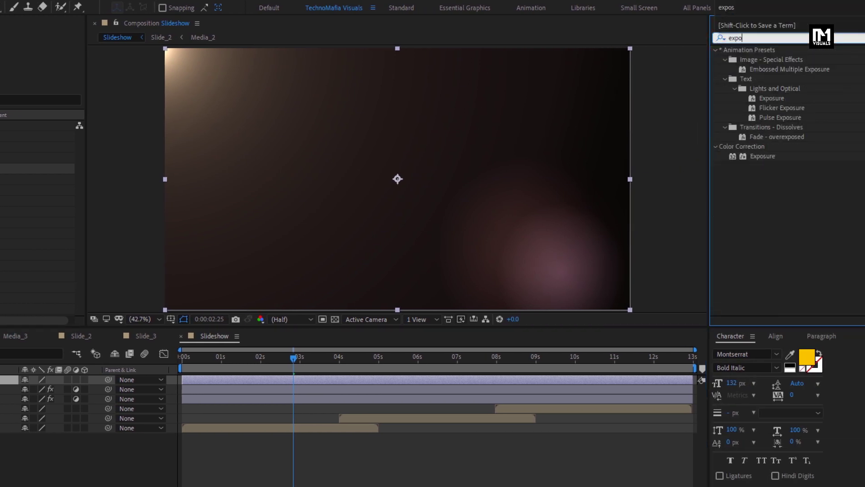
drag(762, 156, 373, 212)
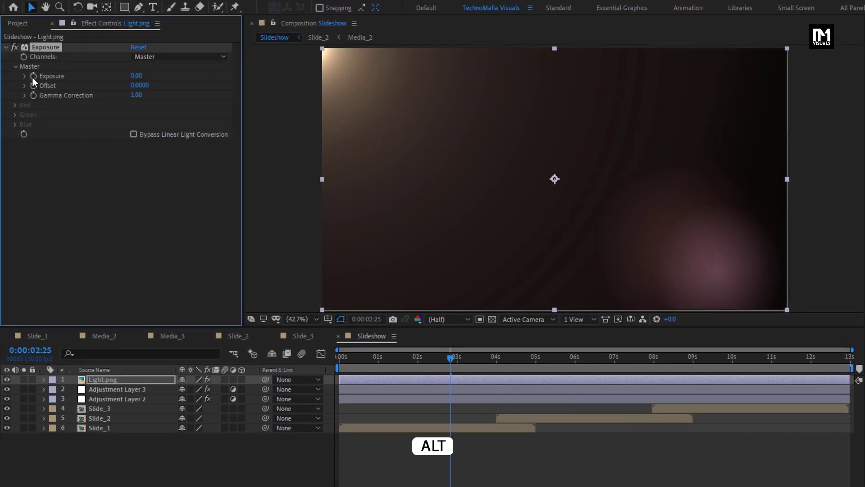
Give Light.png's master Exposure the expression wiggle(5,1) and check the flicker at 0:00:00:19.
alt+click(32, 76)
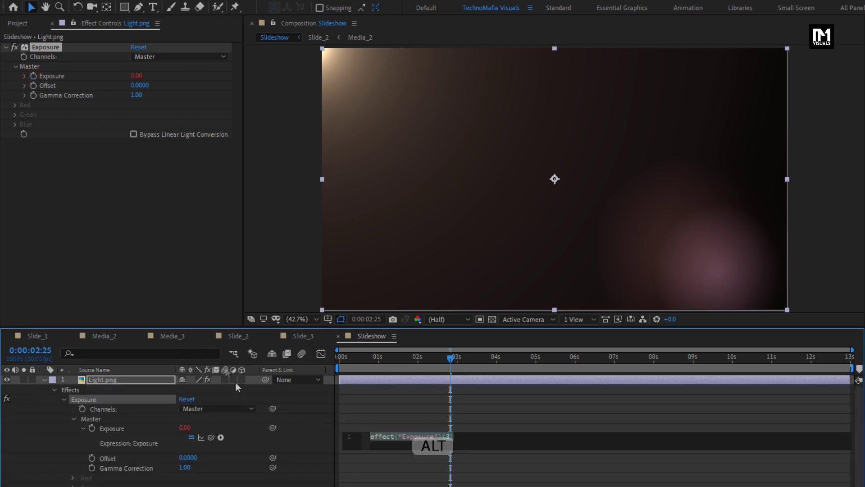
text(wigg)
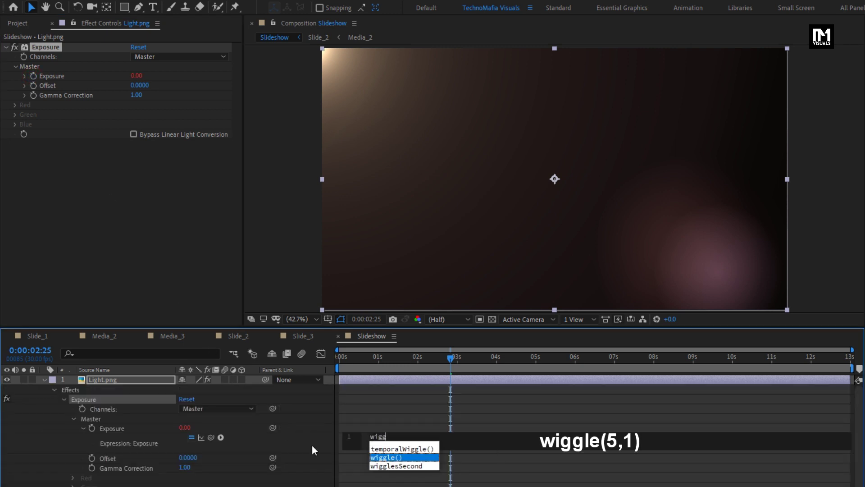
key(Return)
text(5,1)
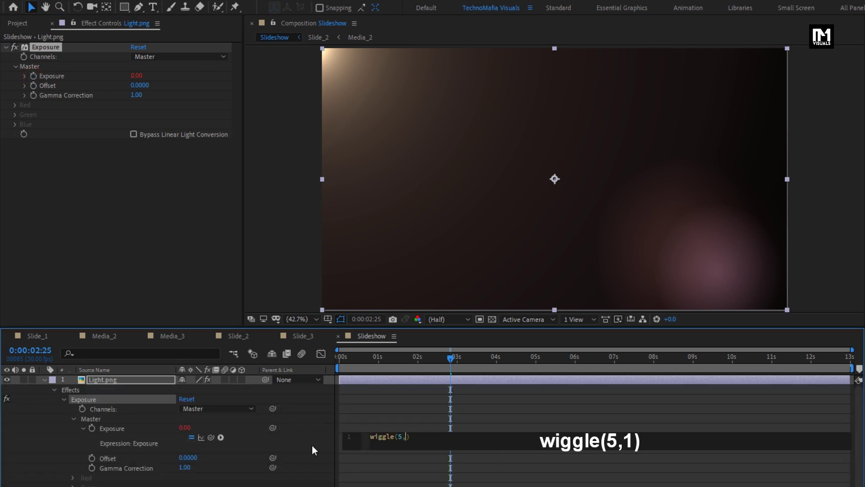
click(312, 445)
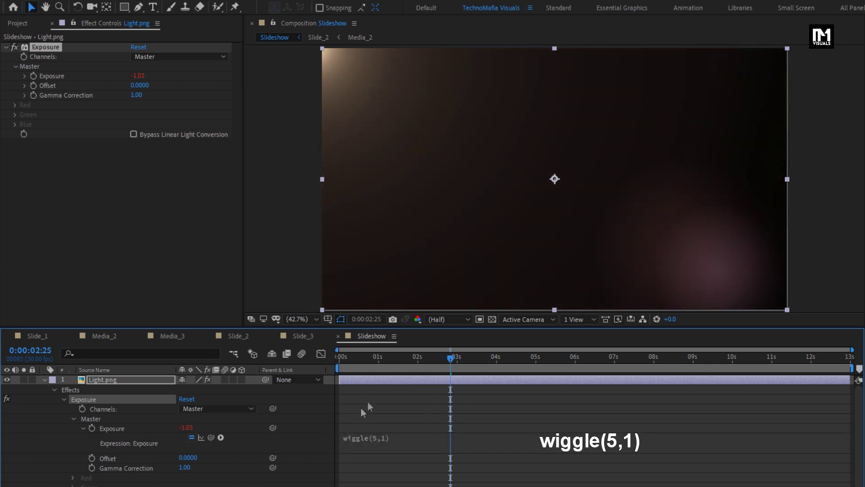
click(367, 359)
drag(363, 358, 362, 358)
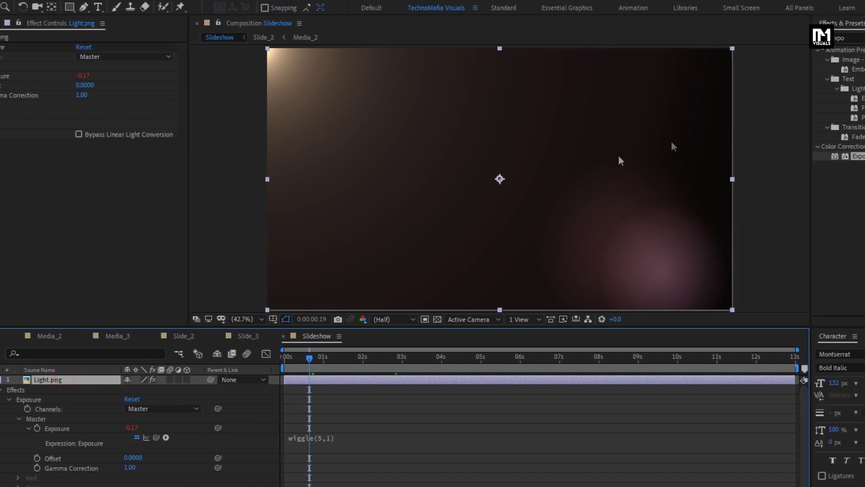
Apply the Tint color correction effect to Light.png.
click(715, 39)
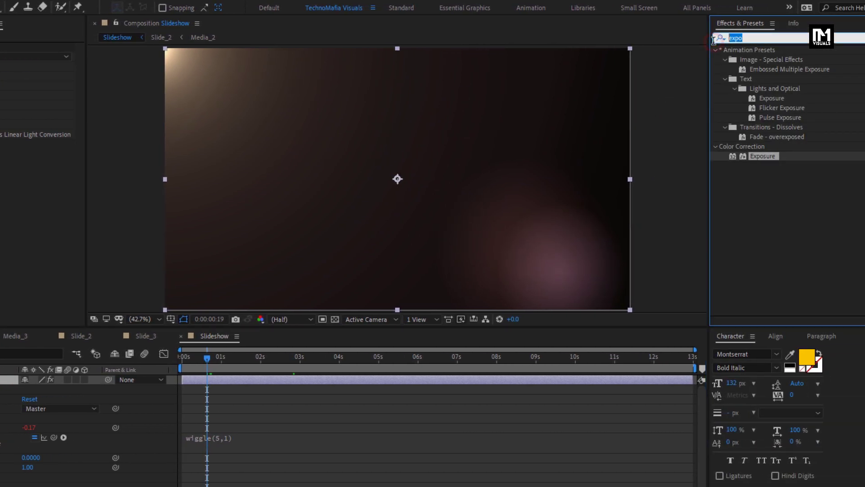
text(tint)
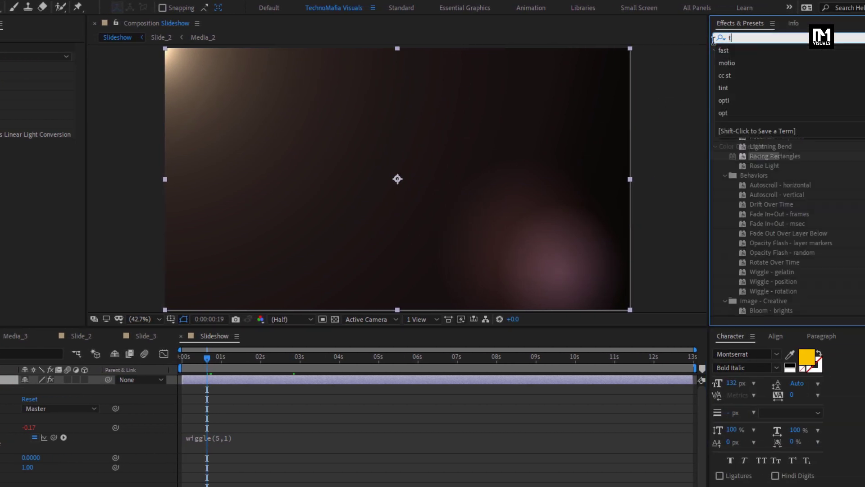
drag(755, 88, 444, 175)
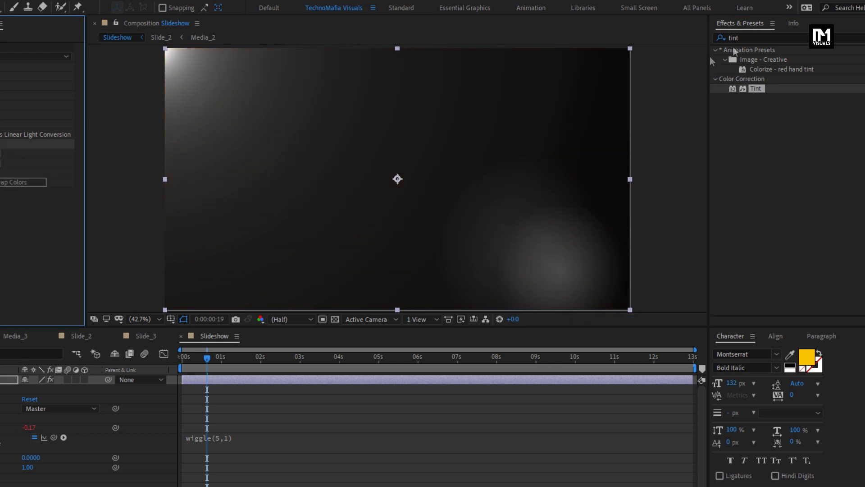
Apply the Scatter effect to Light.png with a Scatter Amount of 100, randomized every frame.
click(748, 38)
text(scatt)
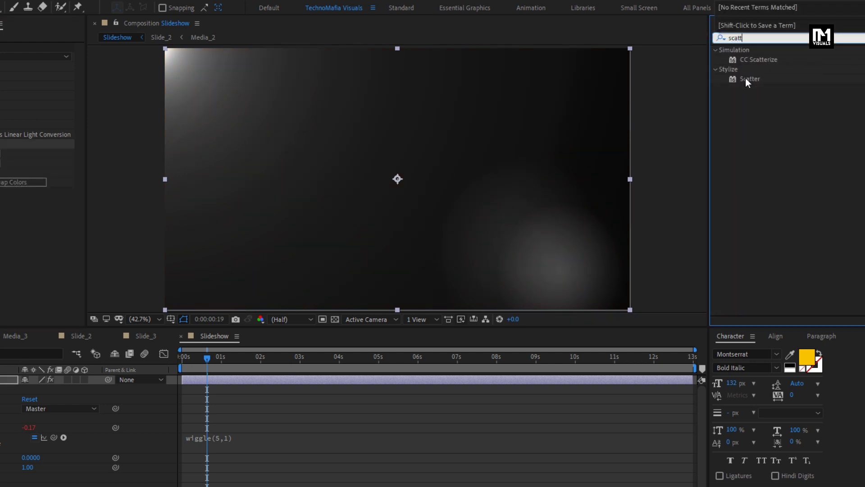
drag(749, 78, 438, 162)
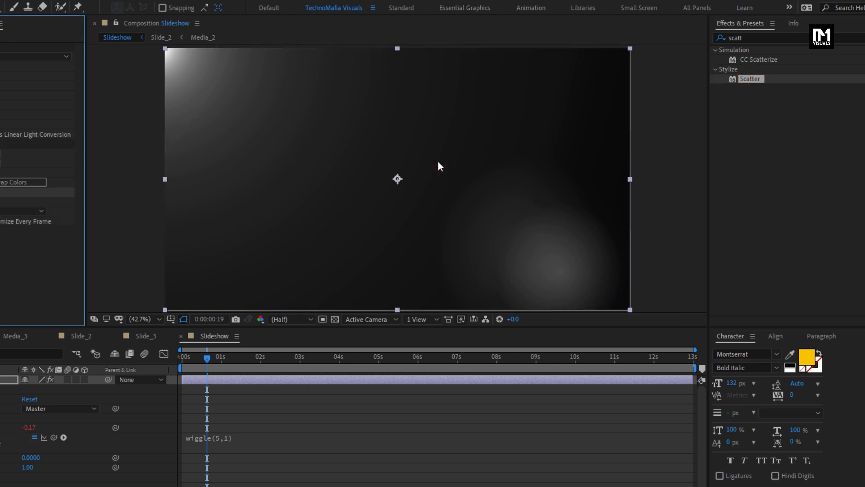
click(136, 201)
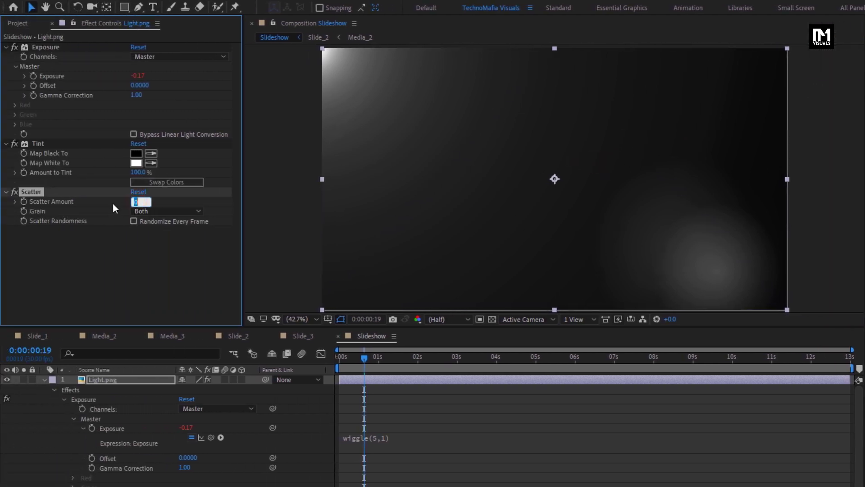
text(100)
key(Return)
Set the Light.png layer's Opacity to 50% and collapse the layer.
click(109, 379)
key(t)
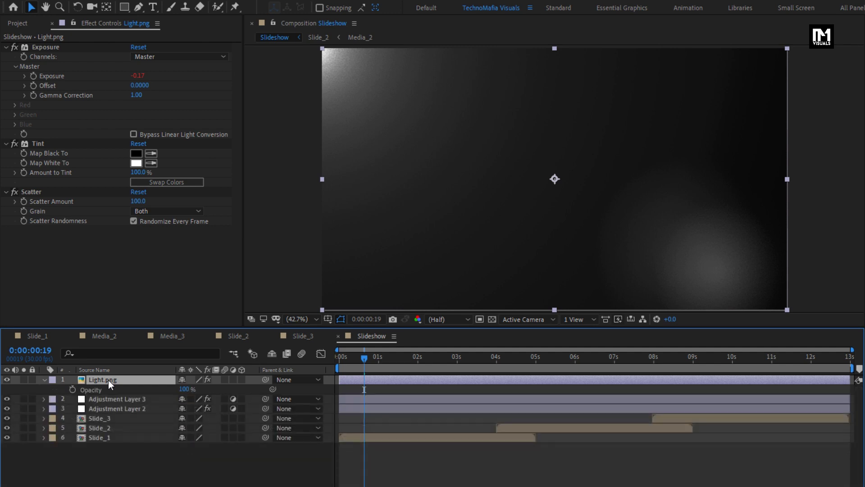
click(183, 389)
text(50)
key(Return)
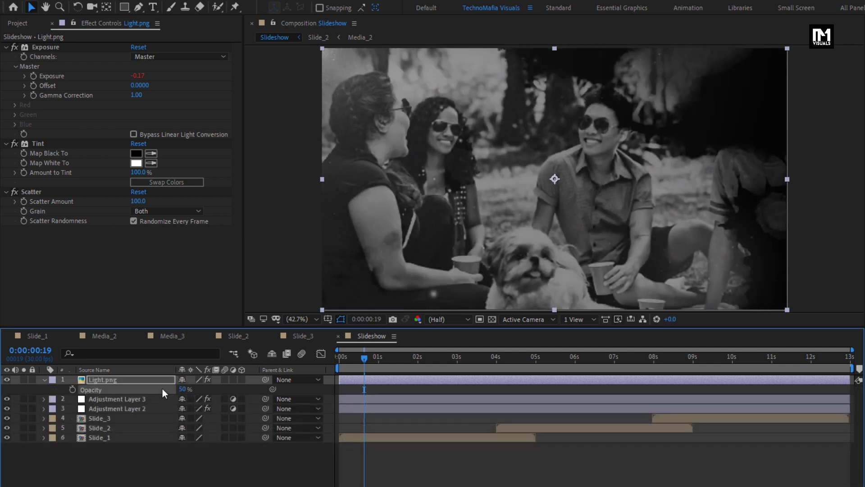
click(45, 380)
Show the layer blending modes and set Light.png's mode to Add.
click(100, 382)
click(228, 477)
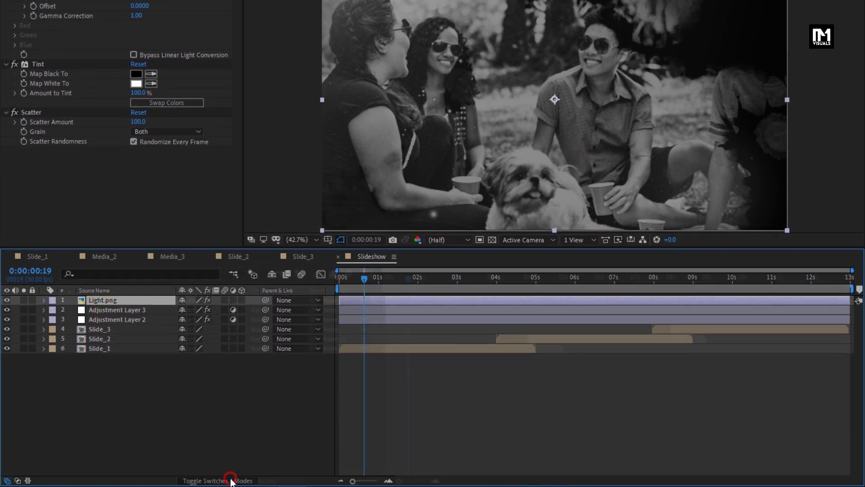
click(196, 300)
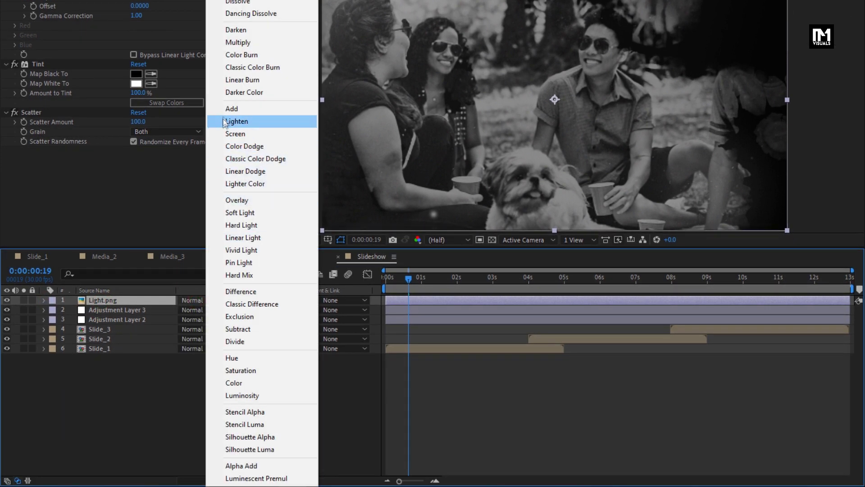
click(224, 111)
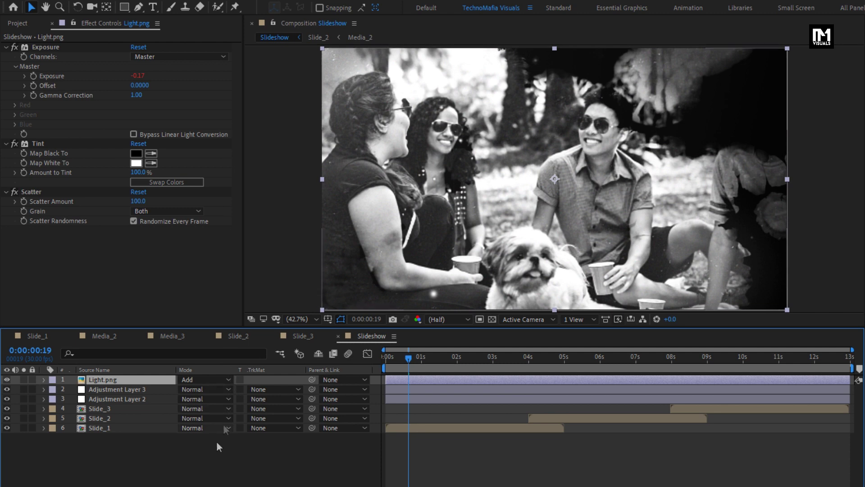
Create a black 1920 x 1080 px solid named Frame at the top of the Slideshow stack.
right_click(174, 422)
mouse_move(270, 329)
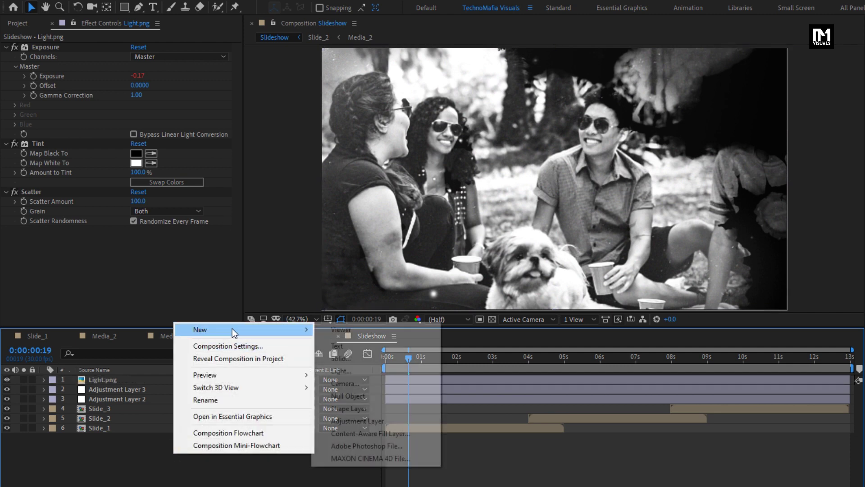
click(348, 357)
text(Frame)
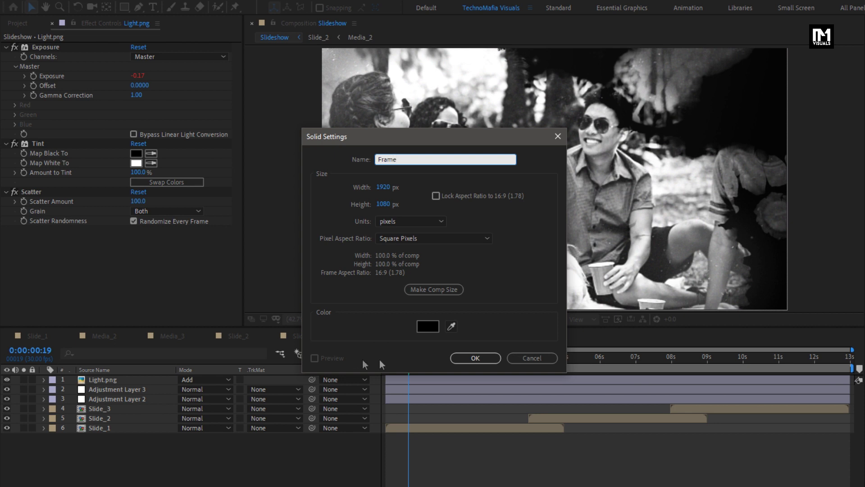
click(432, 327)
mouse_move(184, 290)
mouse_down()
mouse_move(145, 284)
mouse_move(111, 298)
mouse_up()
click(355, 153)
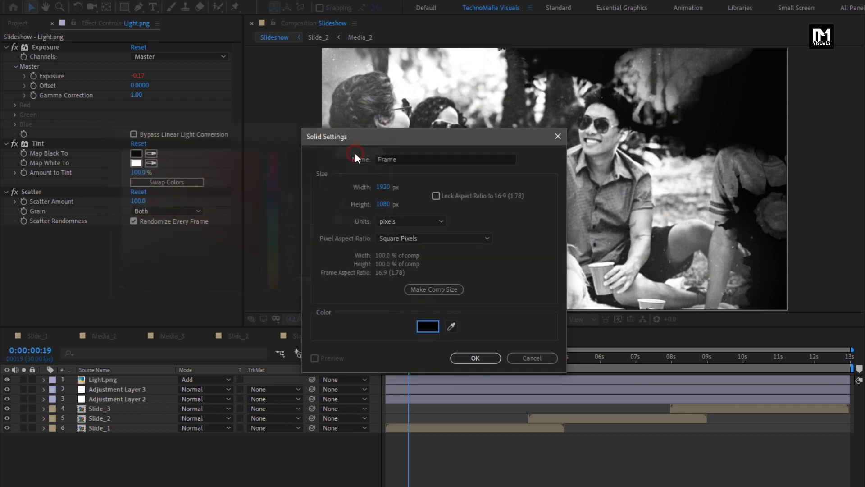
click(477, 358)
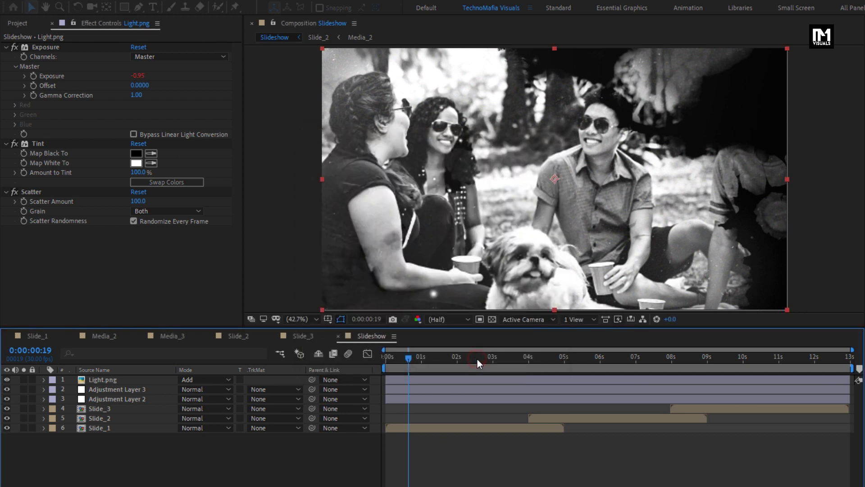
Add a full-size rectangular mask to the Frame solid and switch its Mask Shape units to % of source.
double_click(124, 8)
key(v)
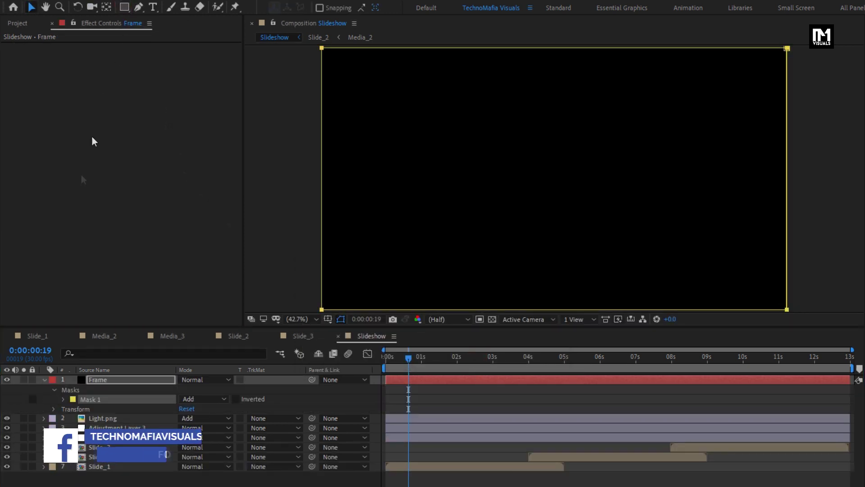
click(64, 399)
click(189, 408)
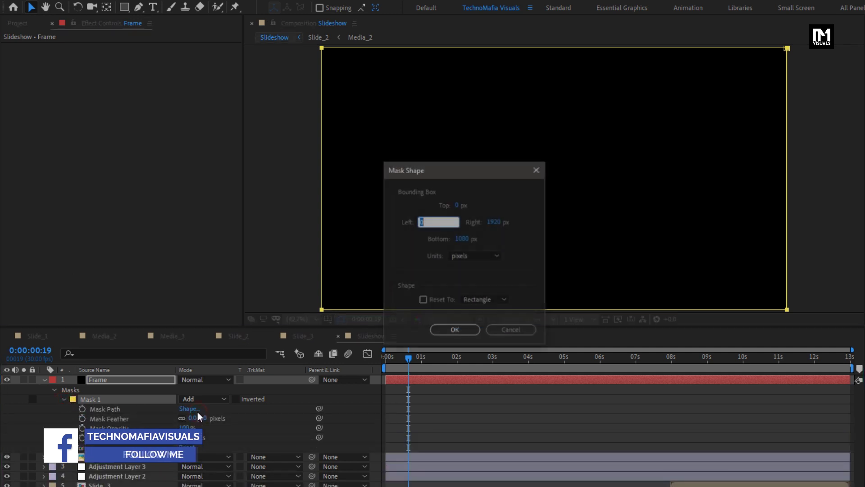
click(462, 257)
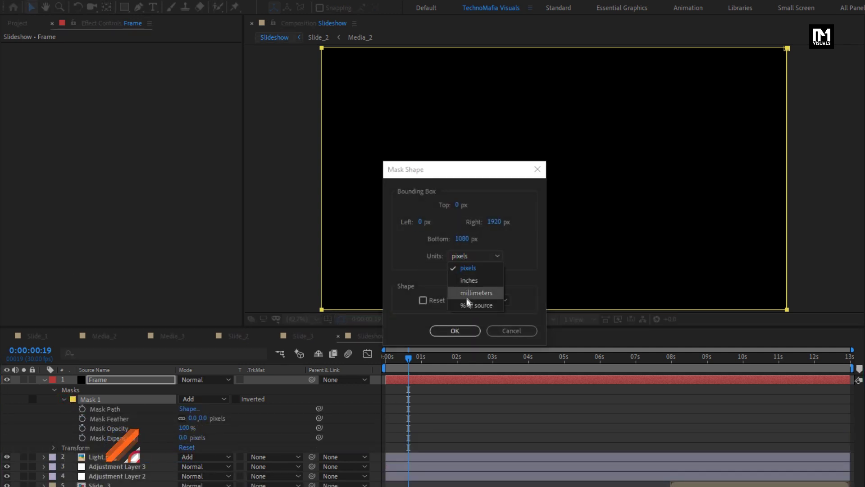
click(466, 304)
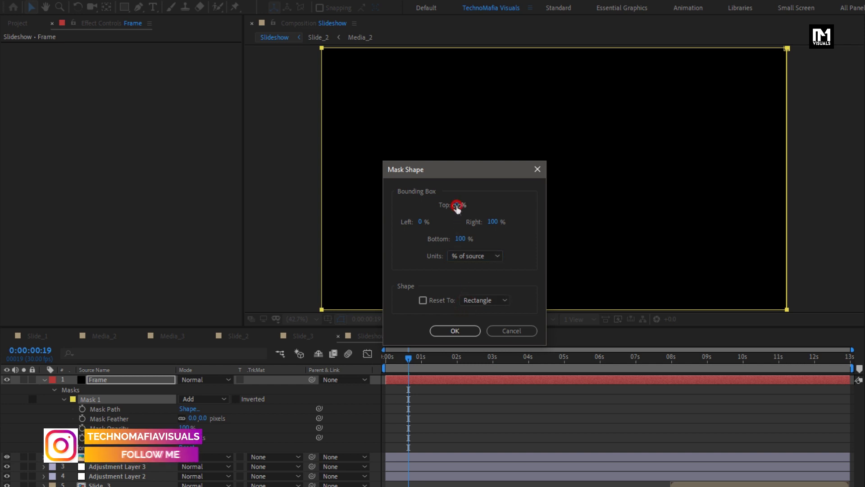
Set the mask's bounding box to 10% at the top and 90% at the bottom.
click(457, 205)
text(10)
click(459, 239)
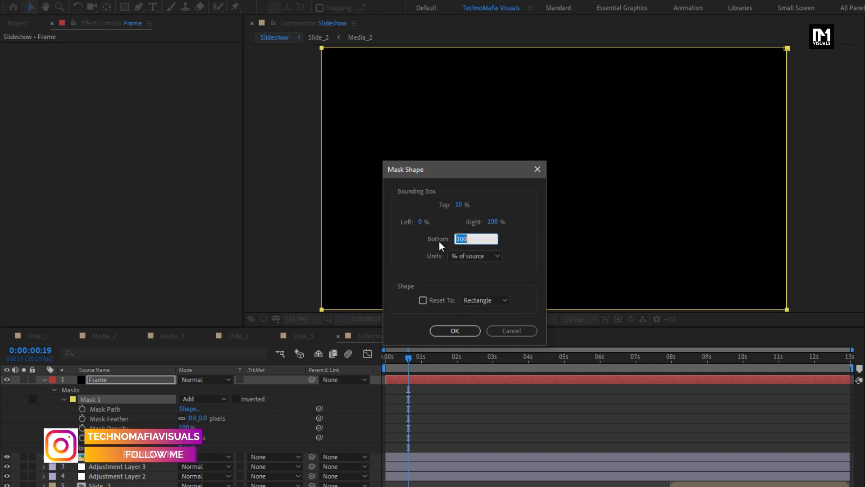
text(90)
click(449, 330)
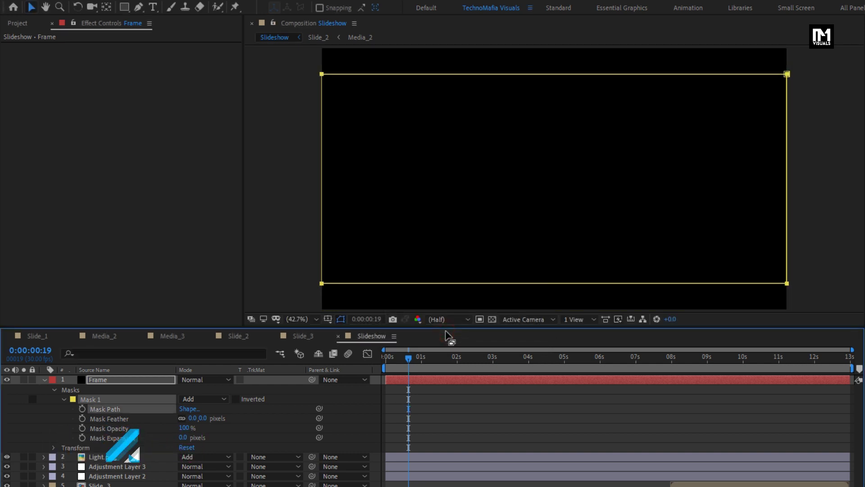
Invert Mask 1 on the Frame layer, collapse the layer and preview the slideshow from the start.
click(236, 400)
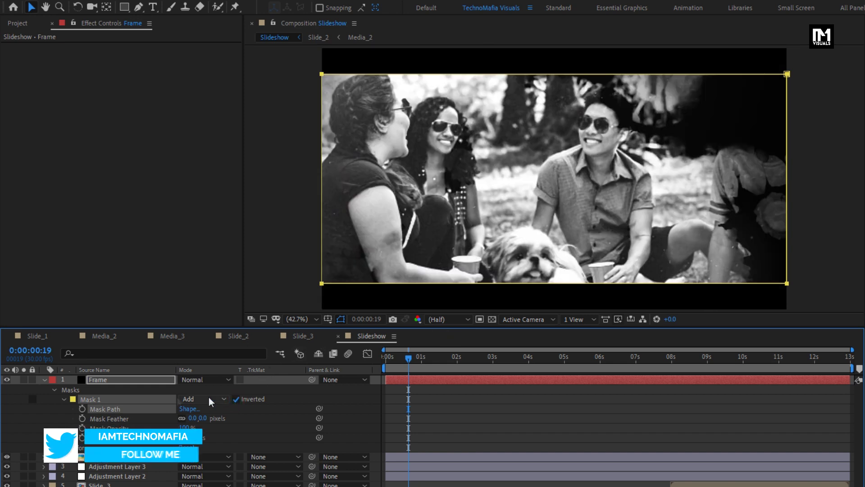
click(44, 380)
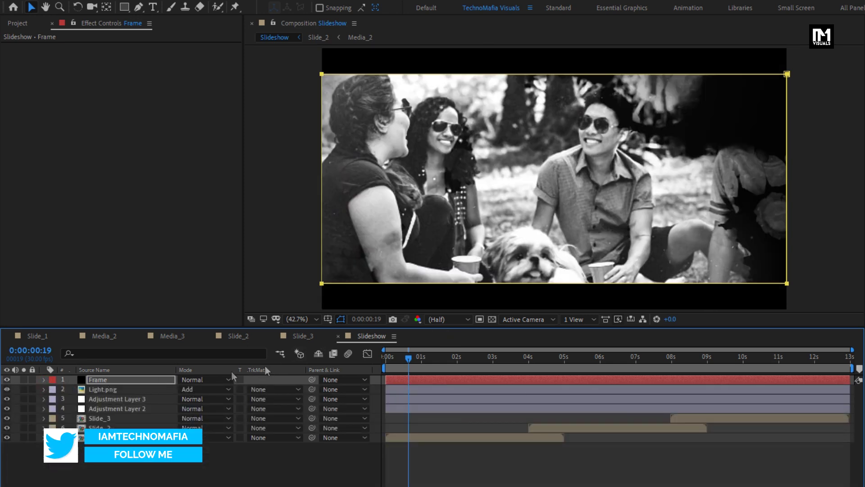
click(383, 356)
key(space)
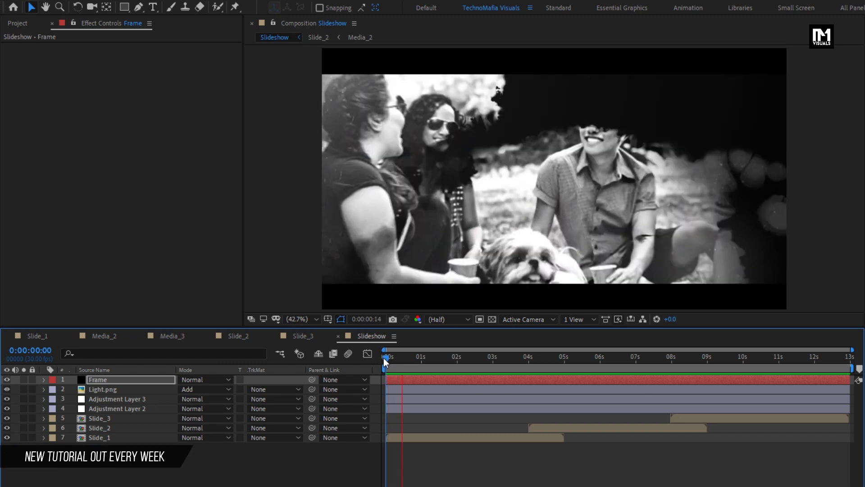